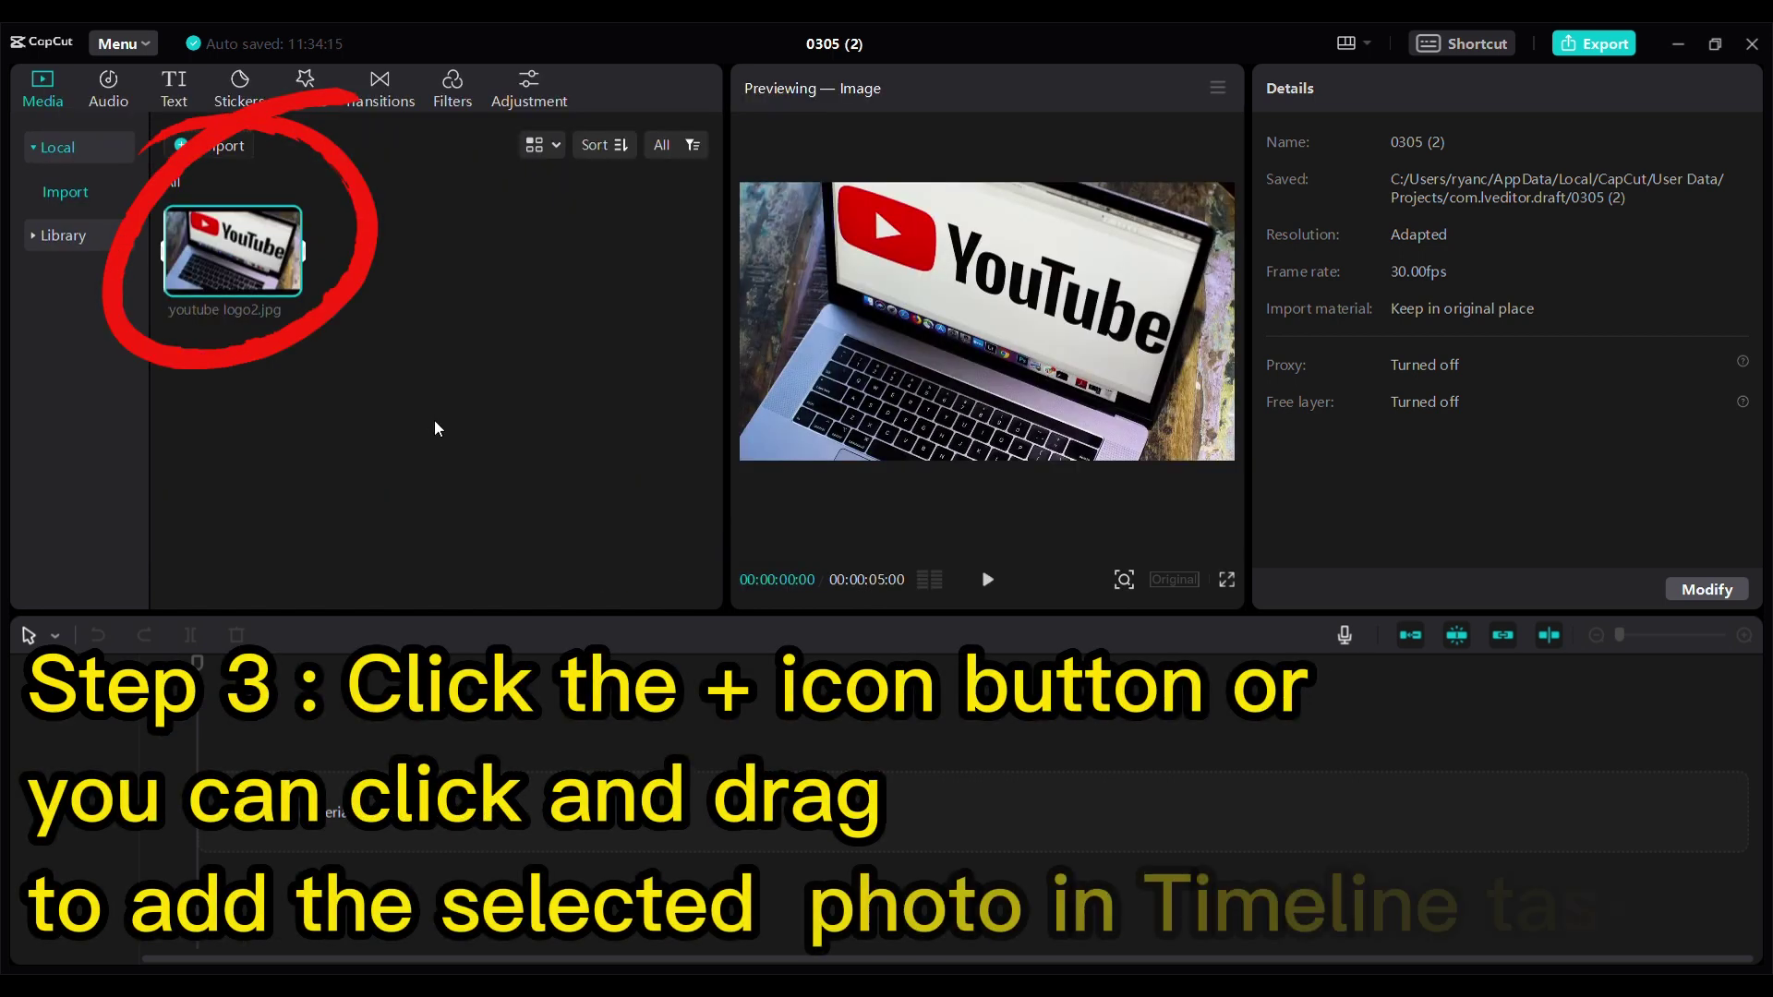
- Import youtube logo2.jpg from the YT Intro folder into the CapCut media library
{"action": "mouse_move", "coordinate": [242, 253]}
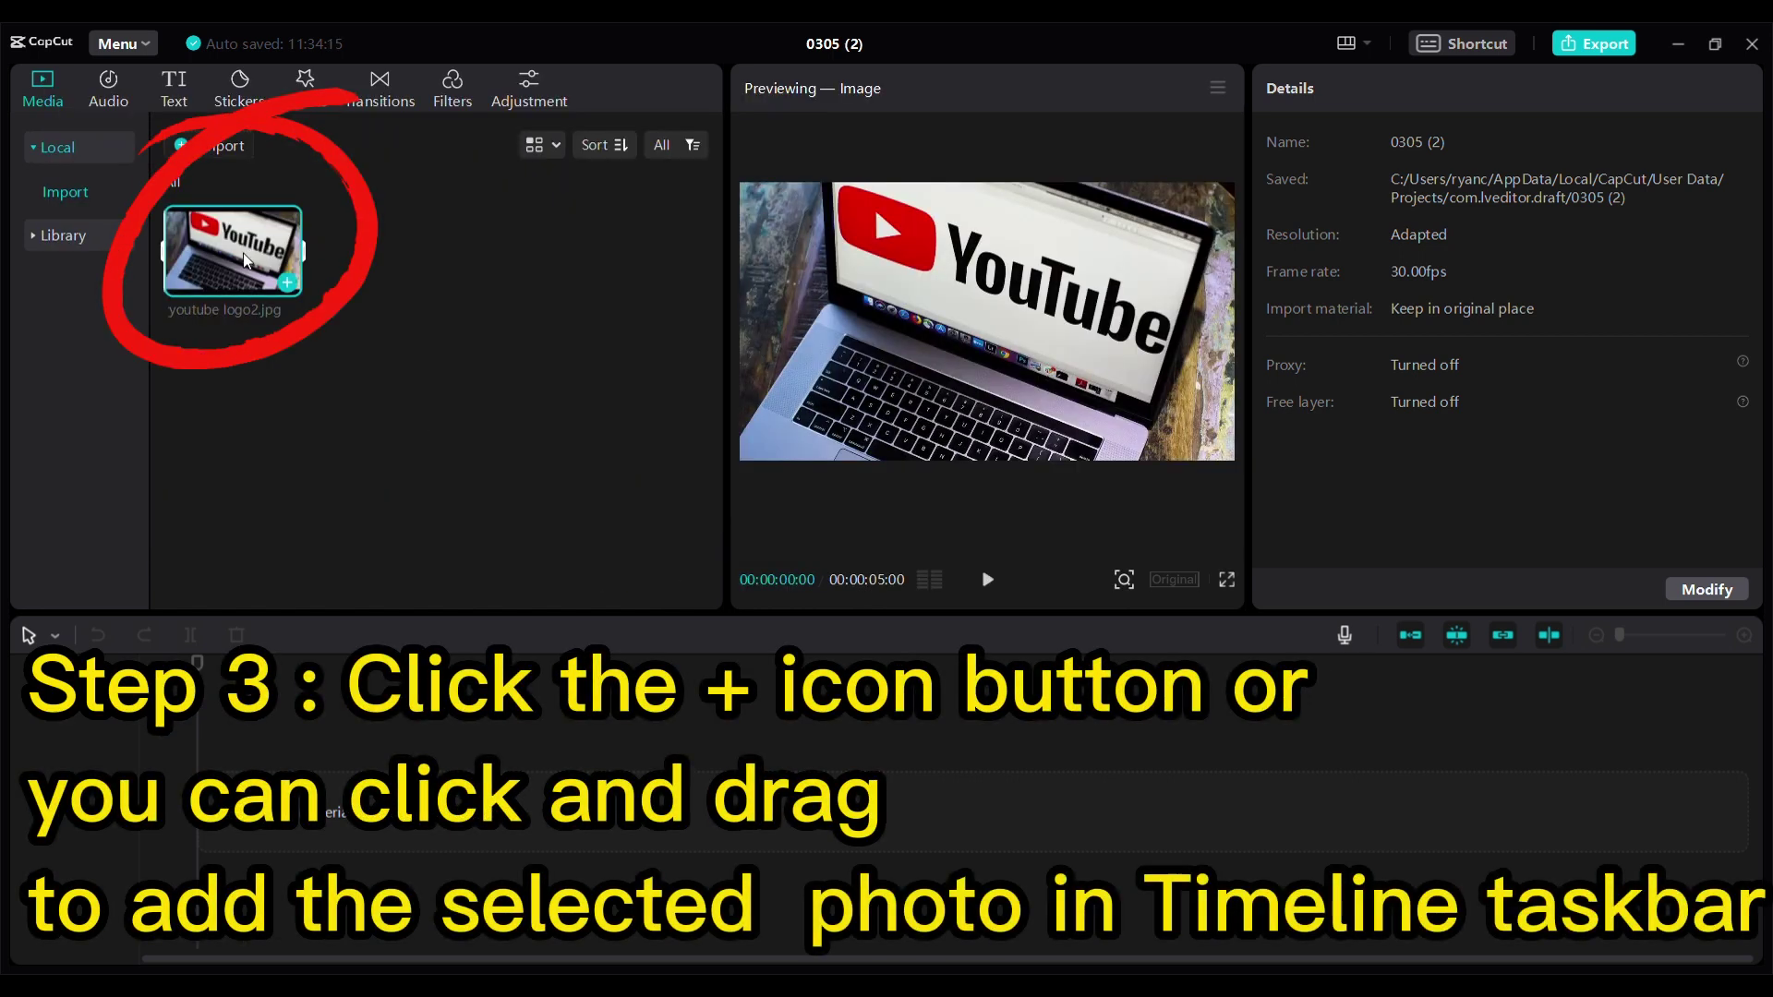
- Place youtube logo2.jpg on the timeline and add a Default text clip reading HOW TO MAKE
{"action": "left_click", "coordinate": [287, 283]}
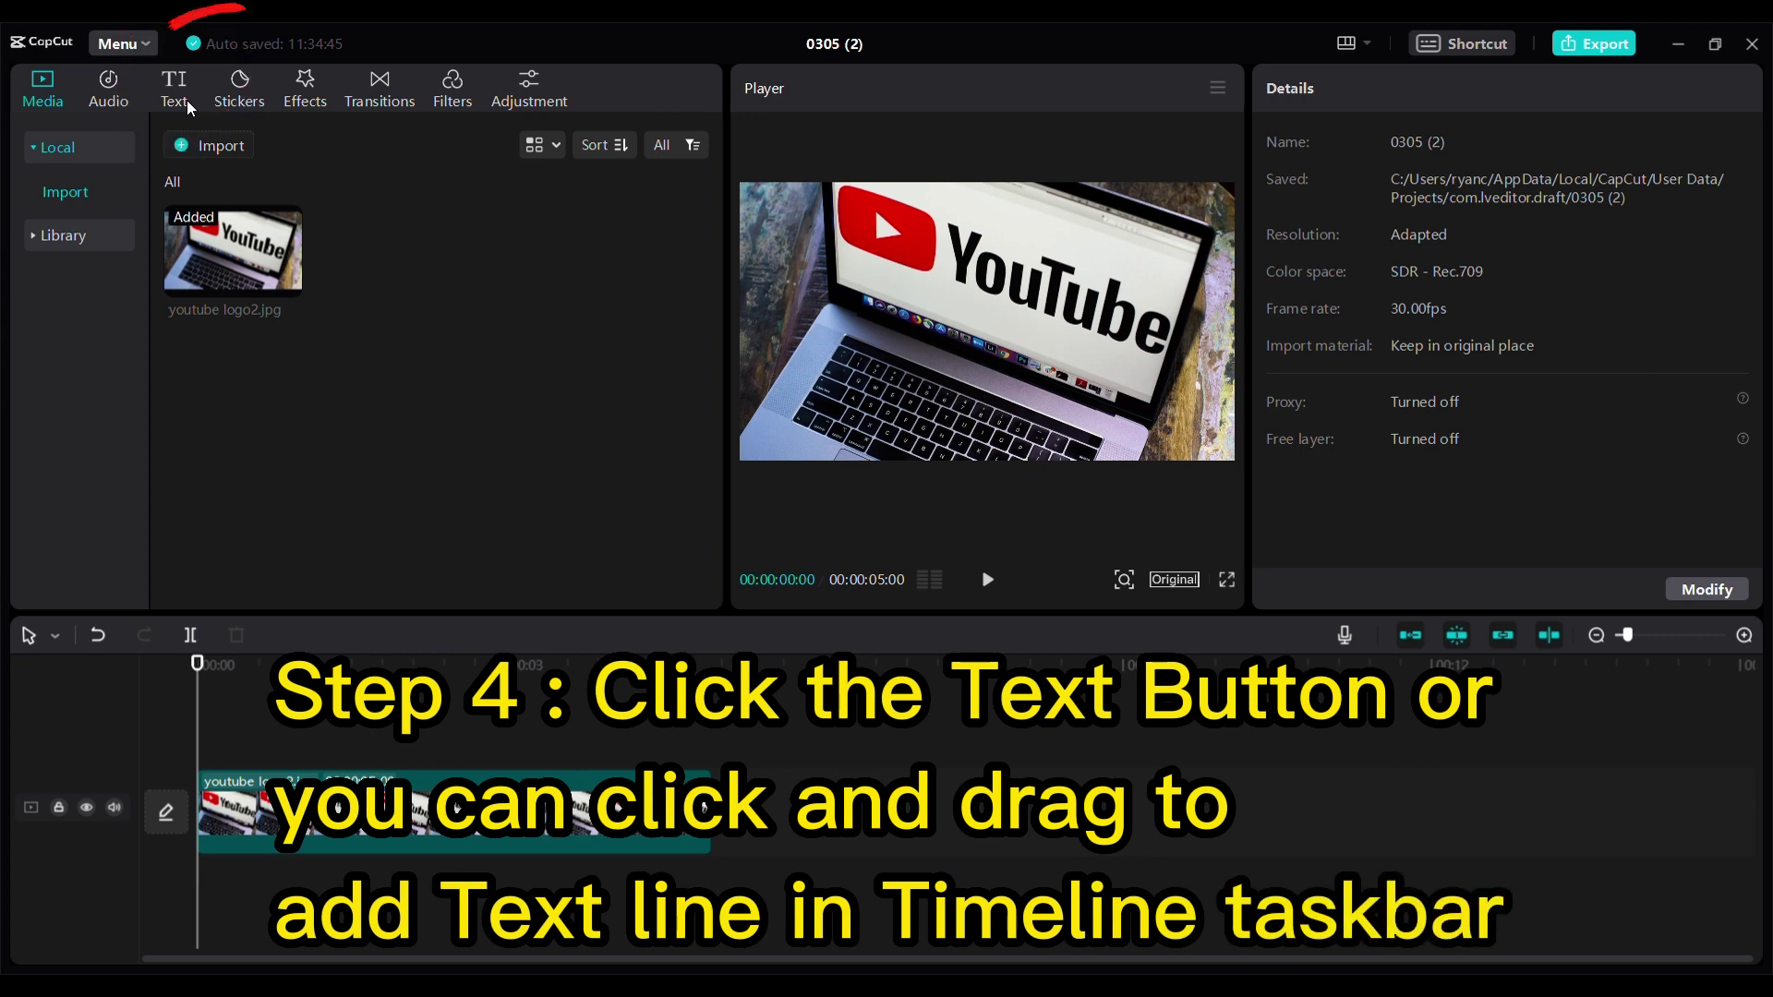
{"action": "left_click", "coordinate": [174, 92]}
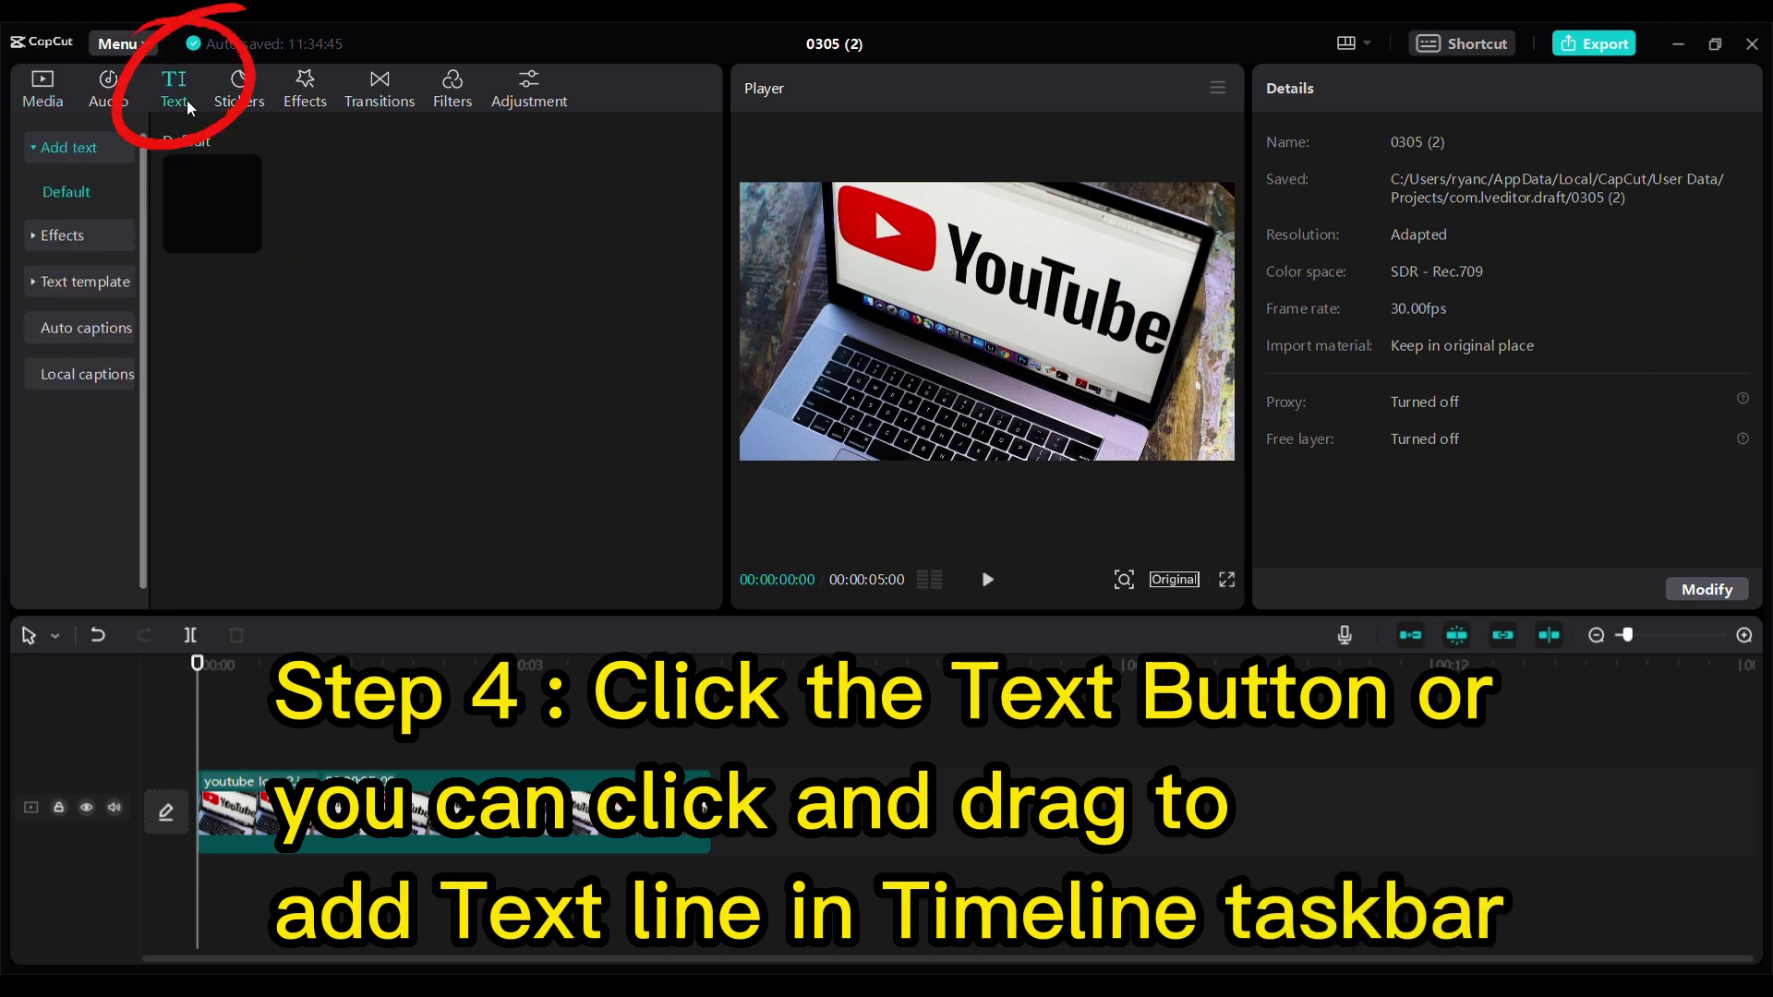
{"action": "left_click", "coordinate": [247, 239]}
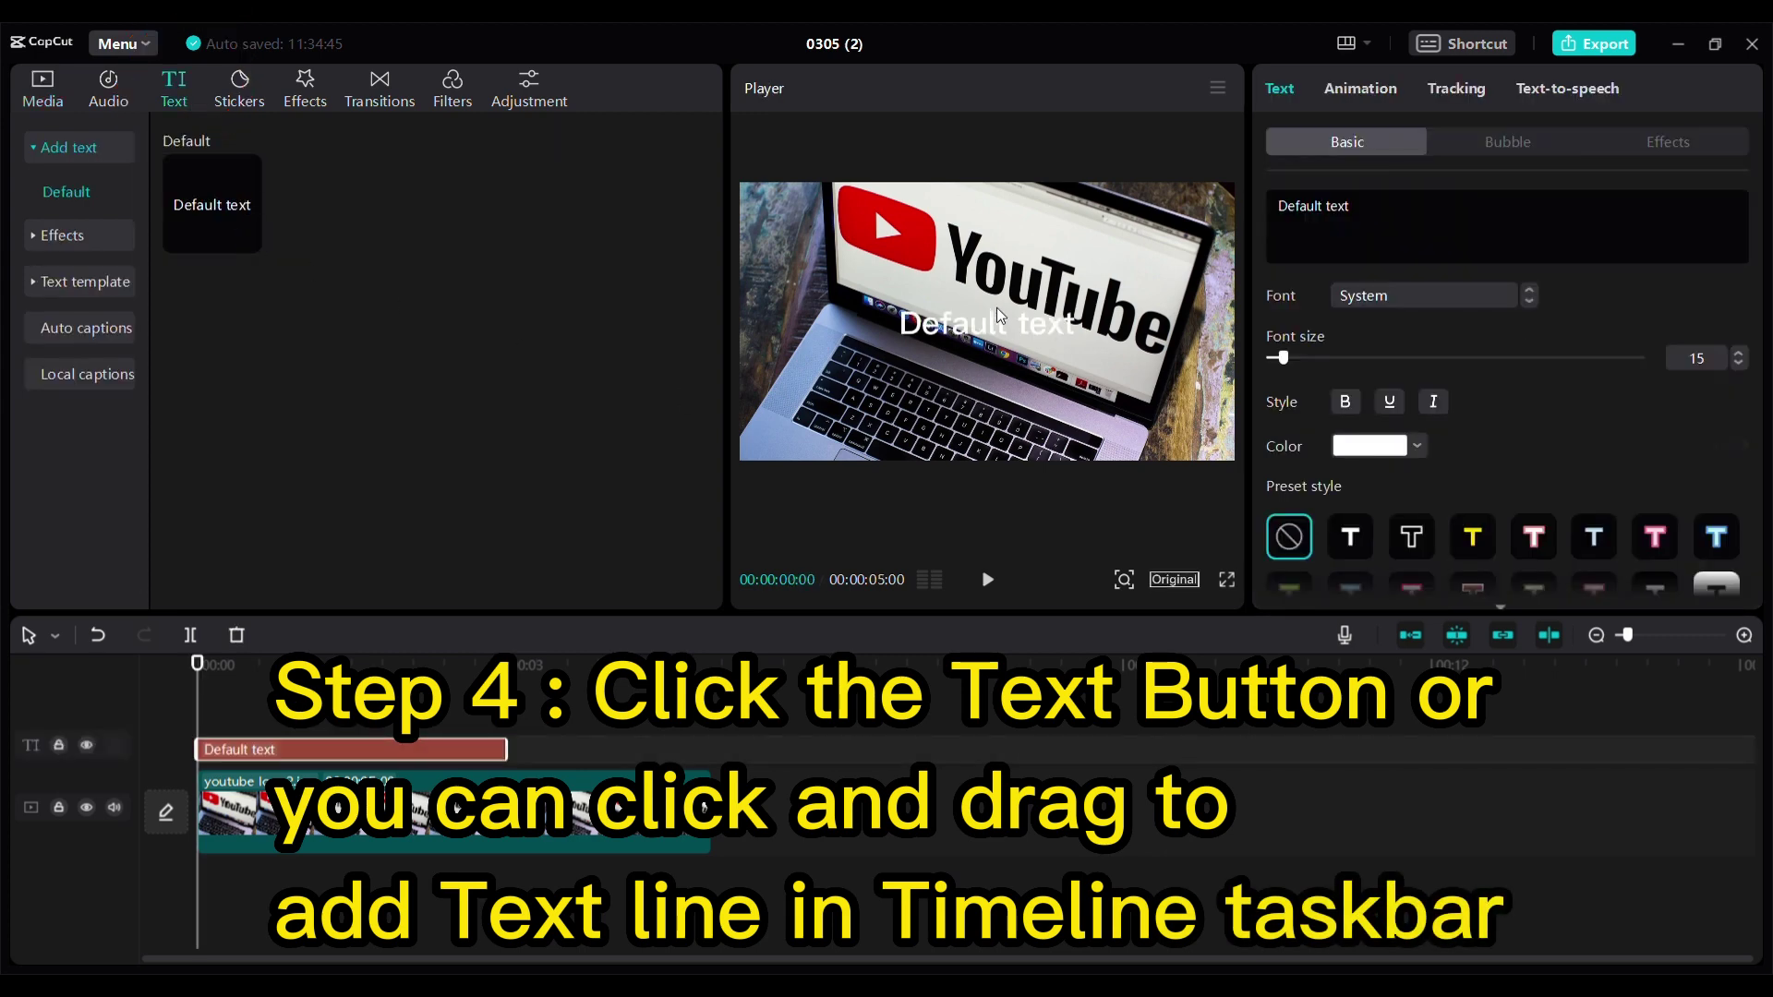
{"action": "key", "text": "ctrl+a"}
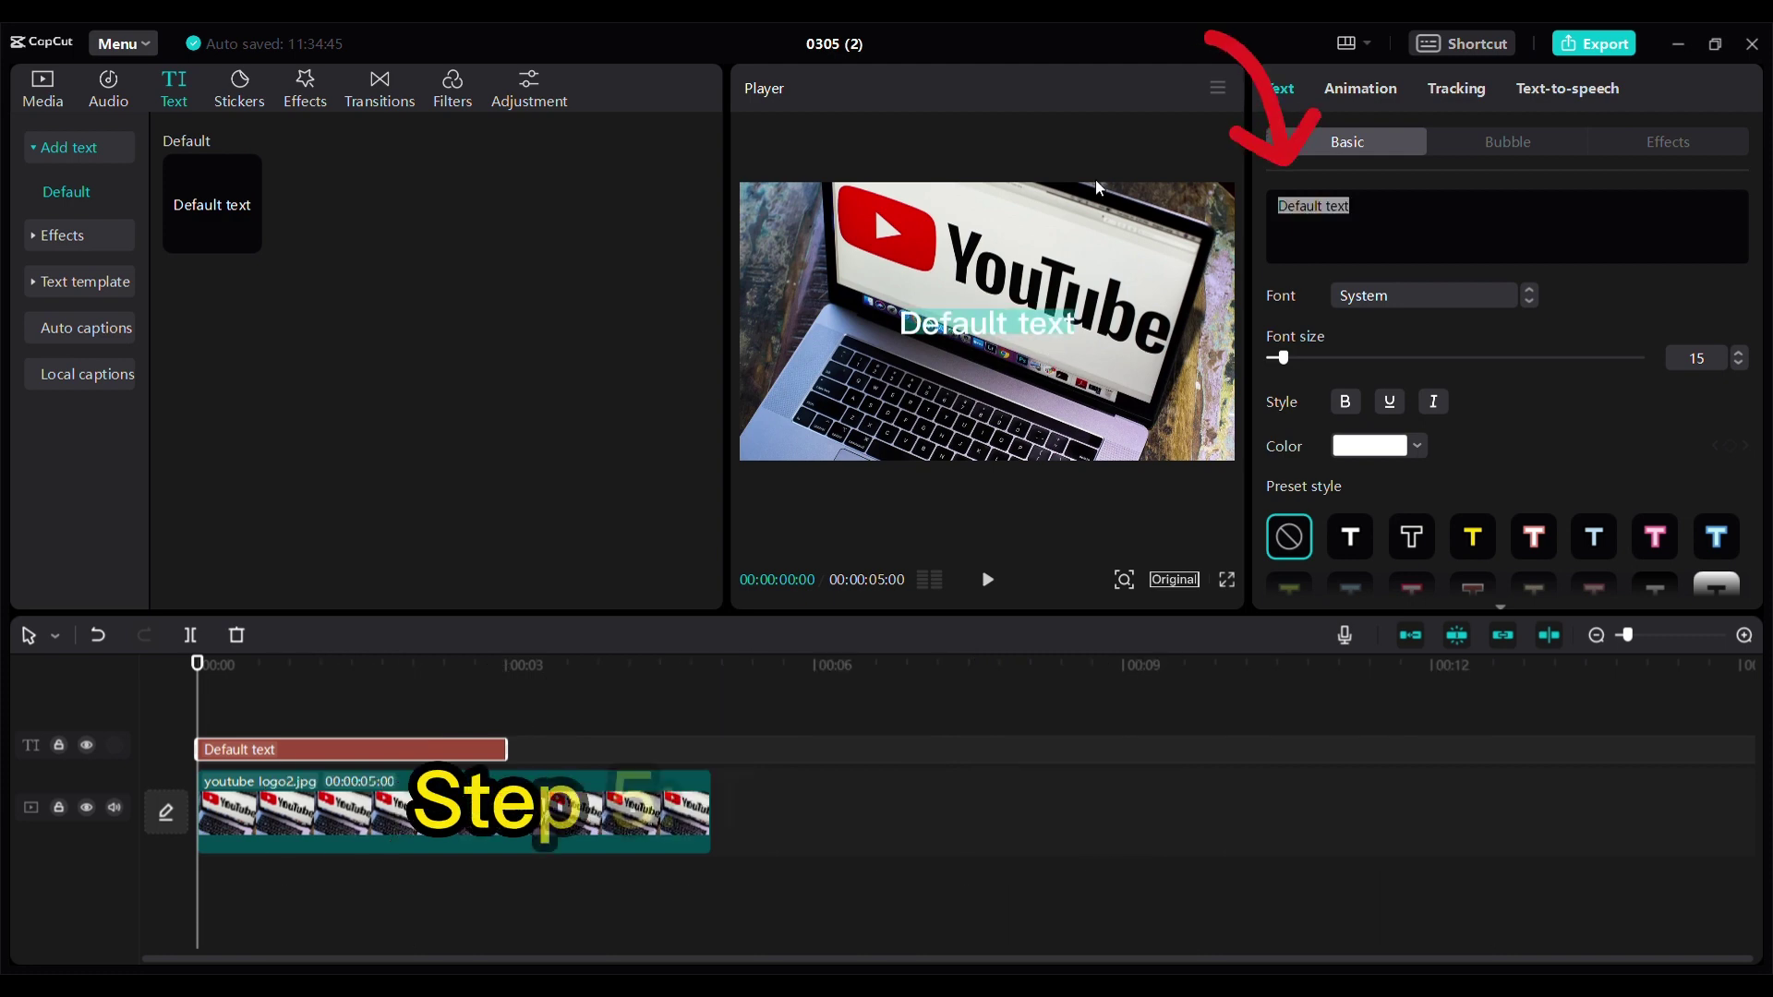
{"action": "type", "text": "HOW TO MAKE"}
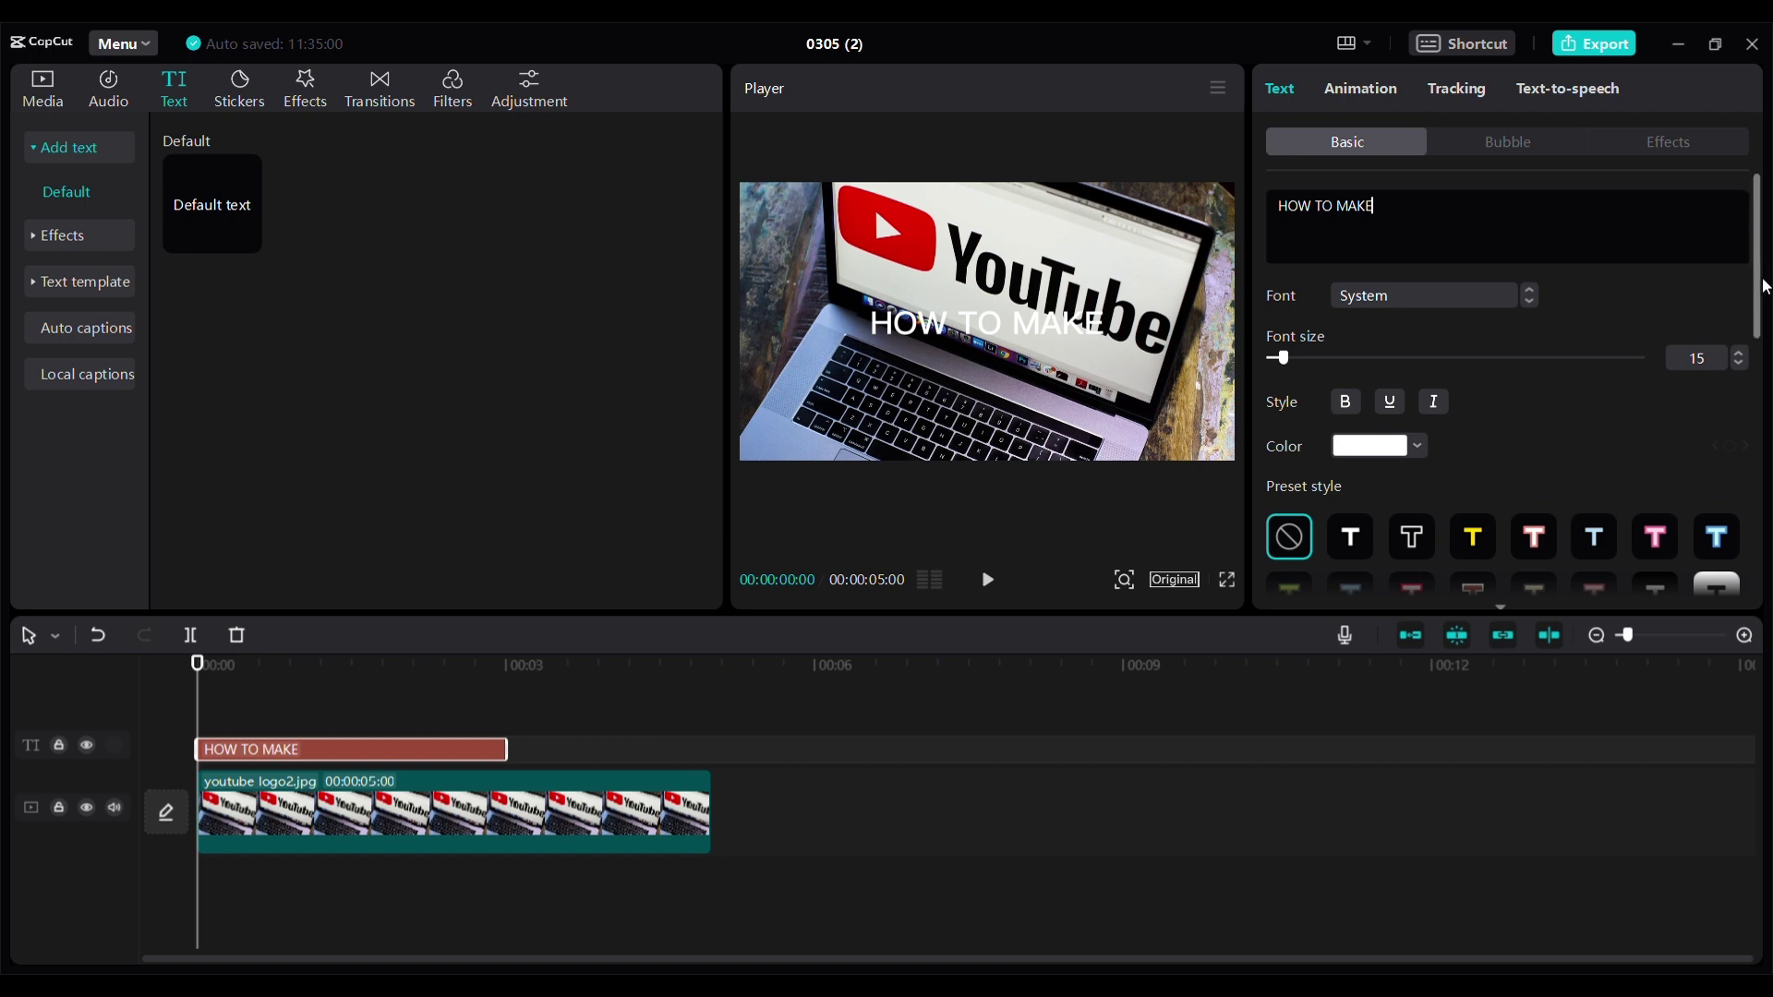
{"action": "left_click_drag", "start_coordinate": [1764, 288], "coordinate": [1764, 379]}
{"action": "scroll", "coordinate": [1538, 388], "scroll_direction": "up", "scroll_amount": 1}
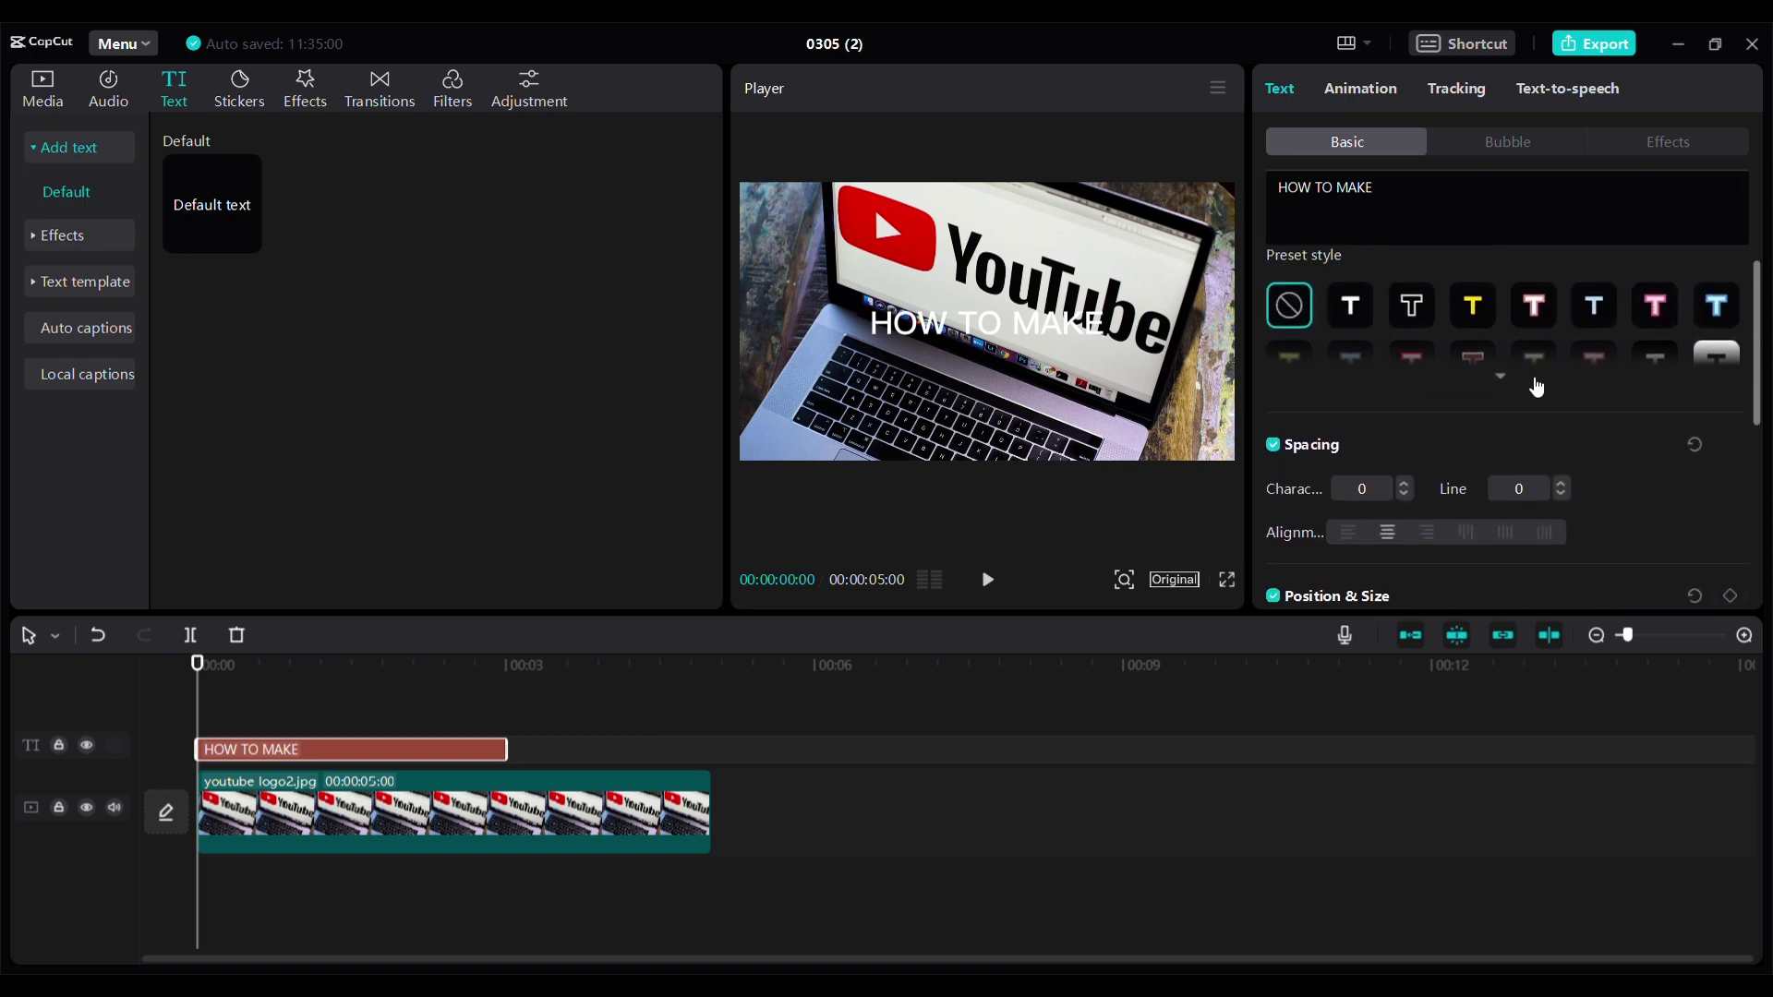
- Apply the yellow preset text style to the HOW TO MAKE title
{"action": "left_click", "coordinate": [1505, 378]}
{"action": "left_click", "coordinate": [1289, 422]}
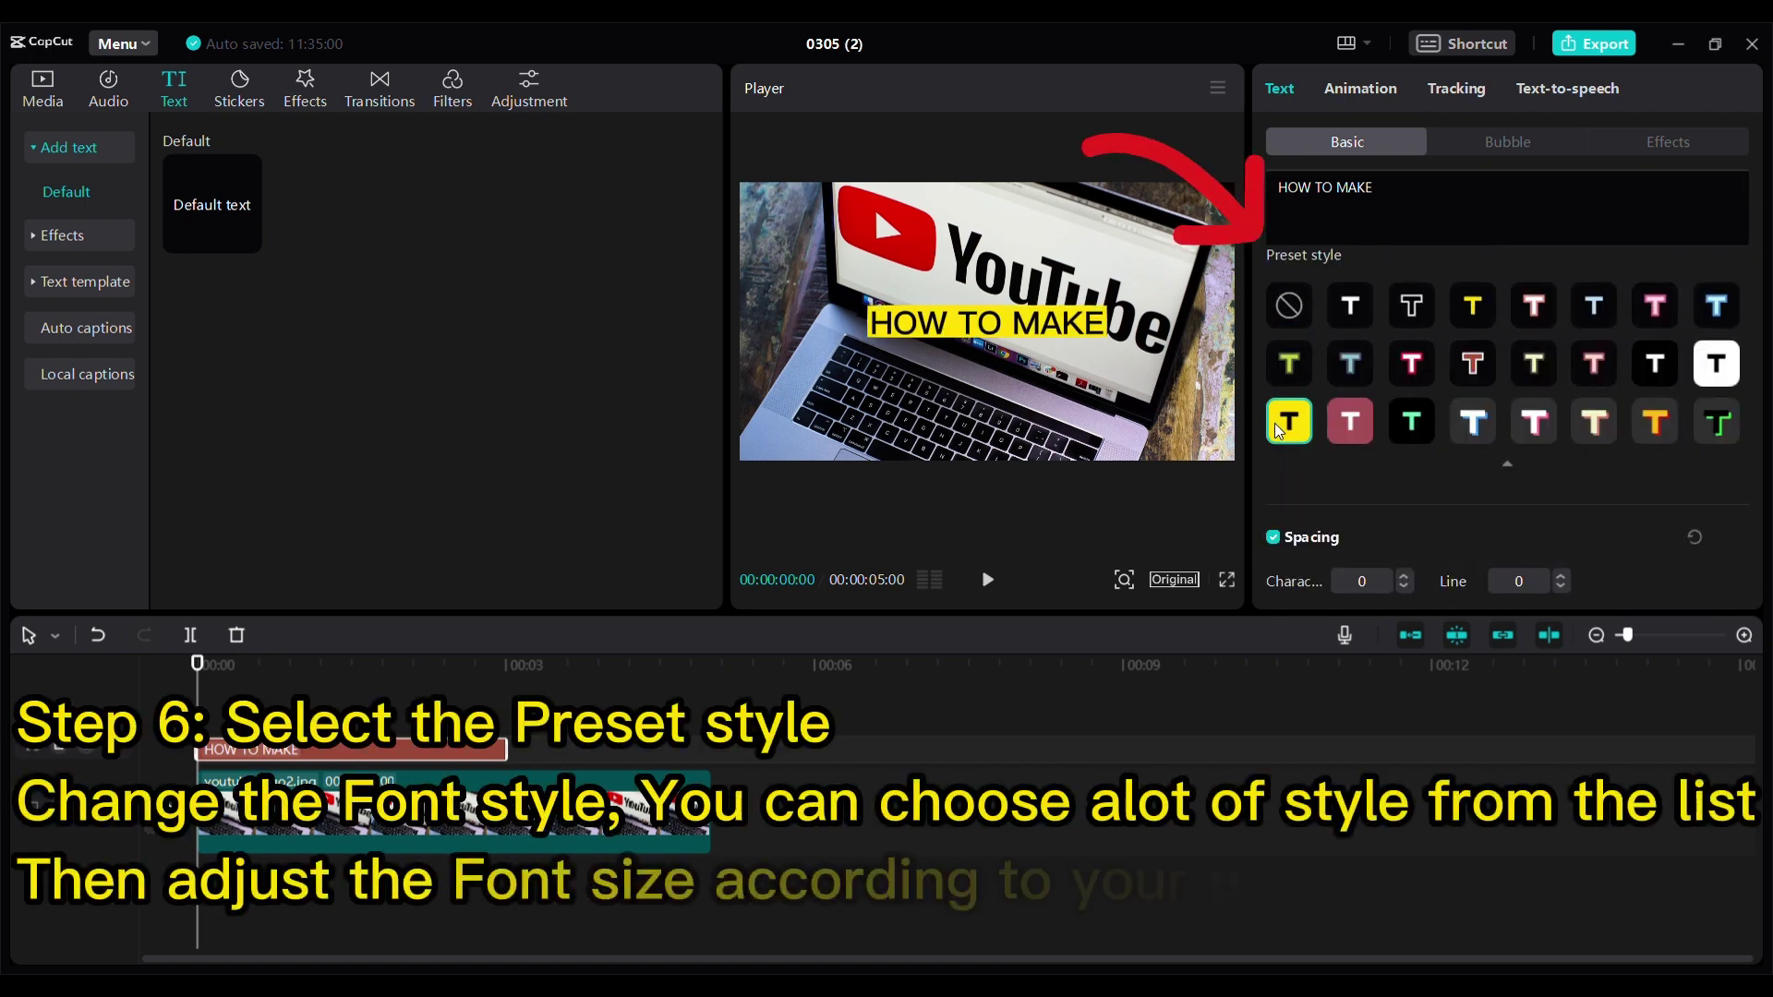
{"action": "left_click_drag", "start_coordinate": [1758, 337], "coordinate": [1757, 268]}
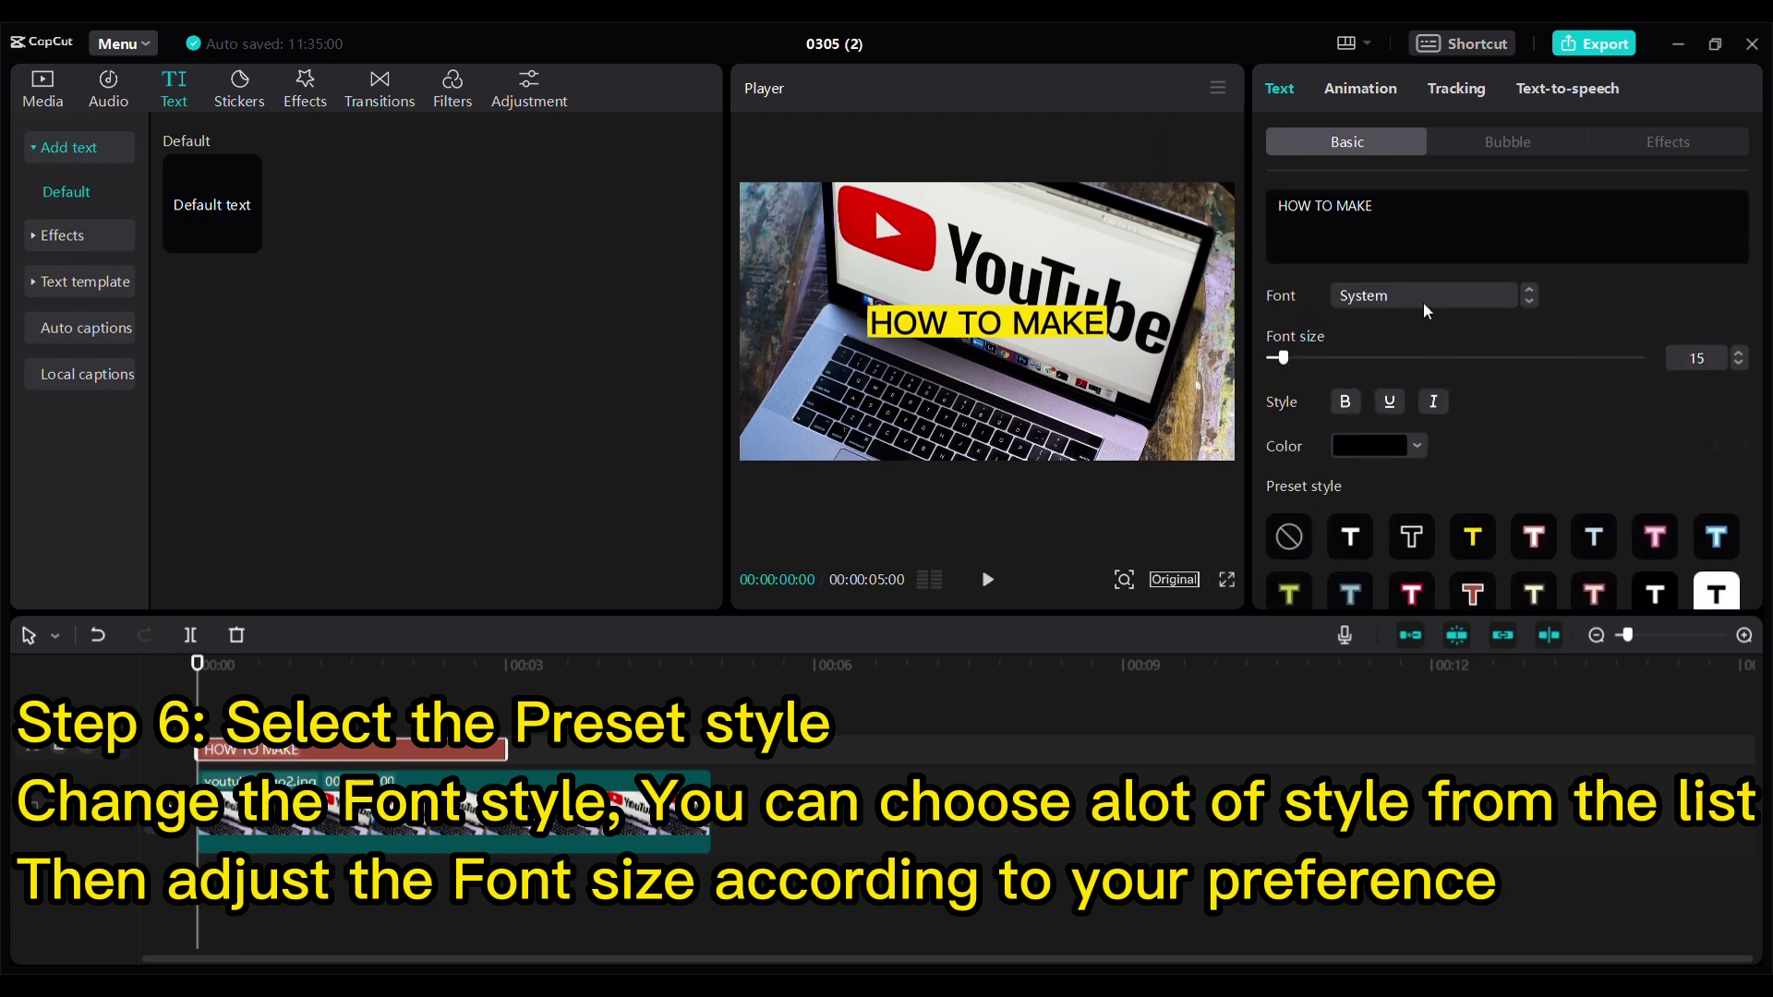
{"action": "scroll", "coordinate": [1427, 295], "scroll_direction": "down", "scroll_amount": 1}
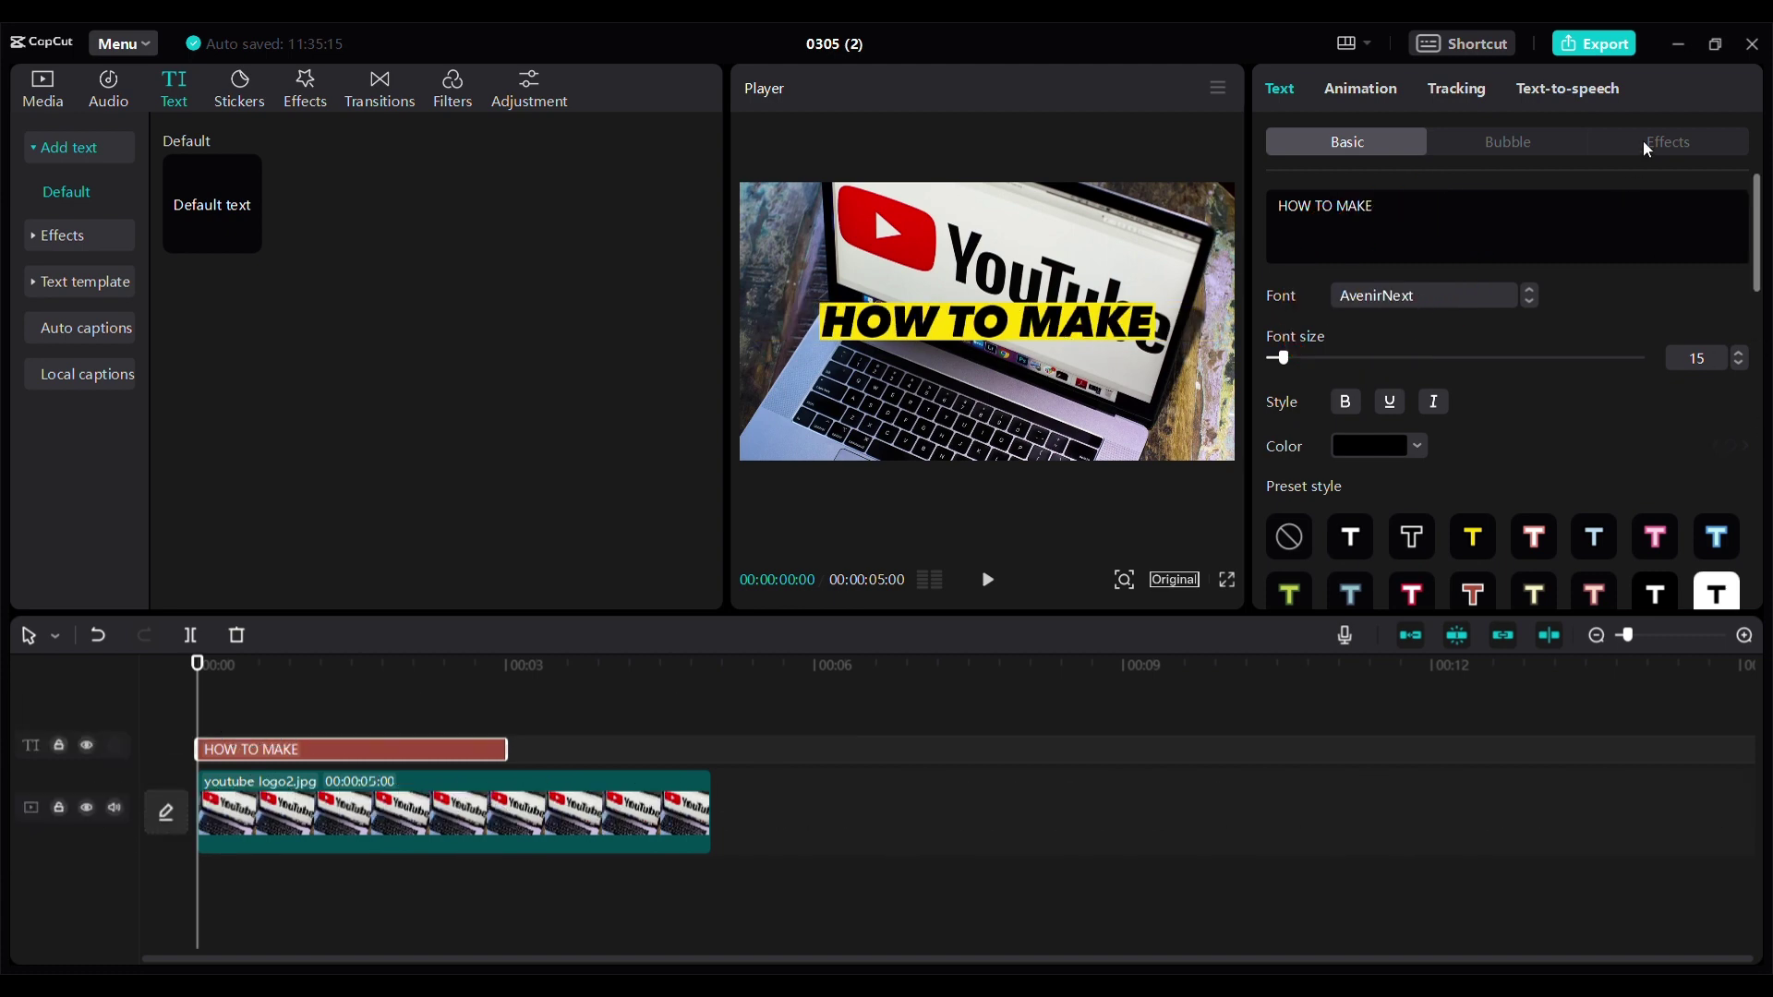
- Give HOW TO MAKE the yellow gradient effect with black outline and move it lower left
{"action": "left_click", "coordinate": [1667, 142]}
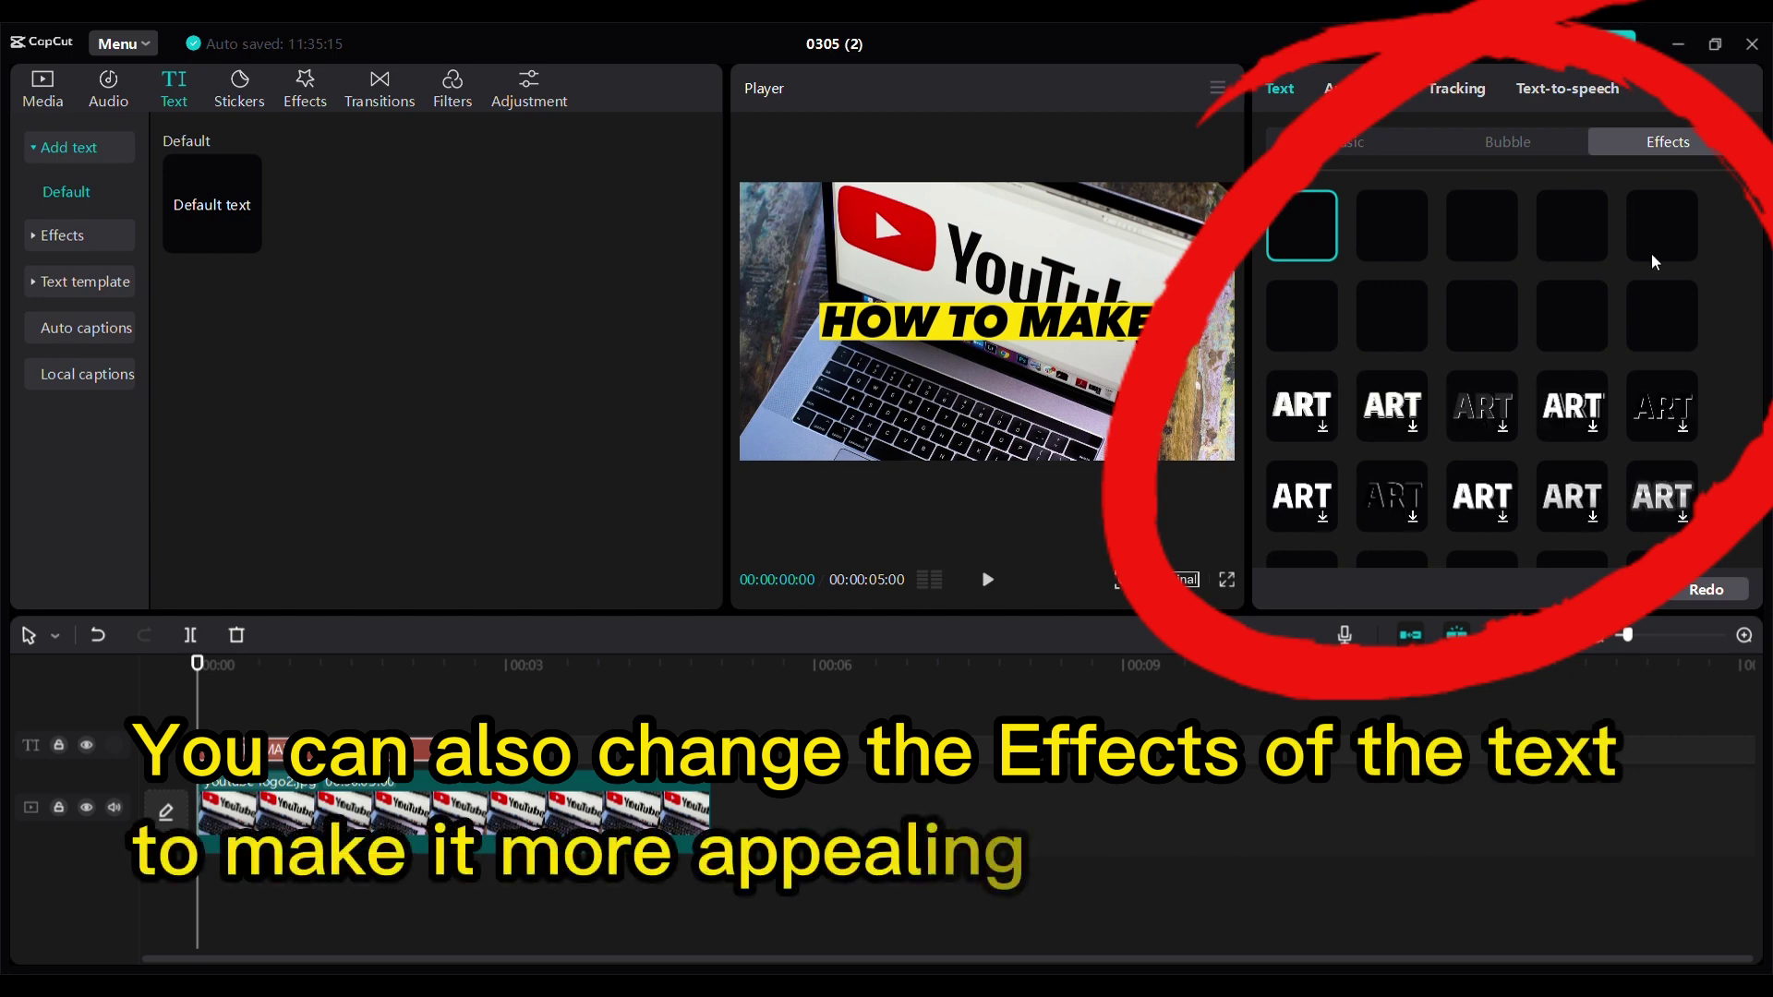
{"action": "left_click", "coordinate": [1577, 319]}
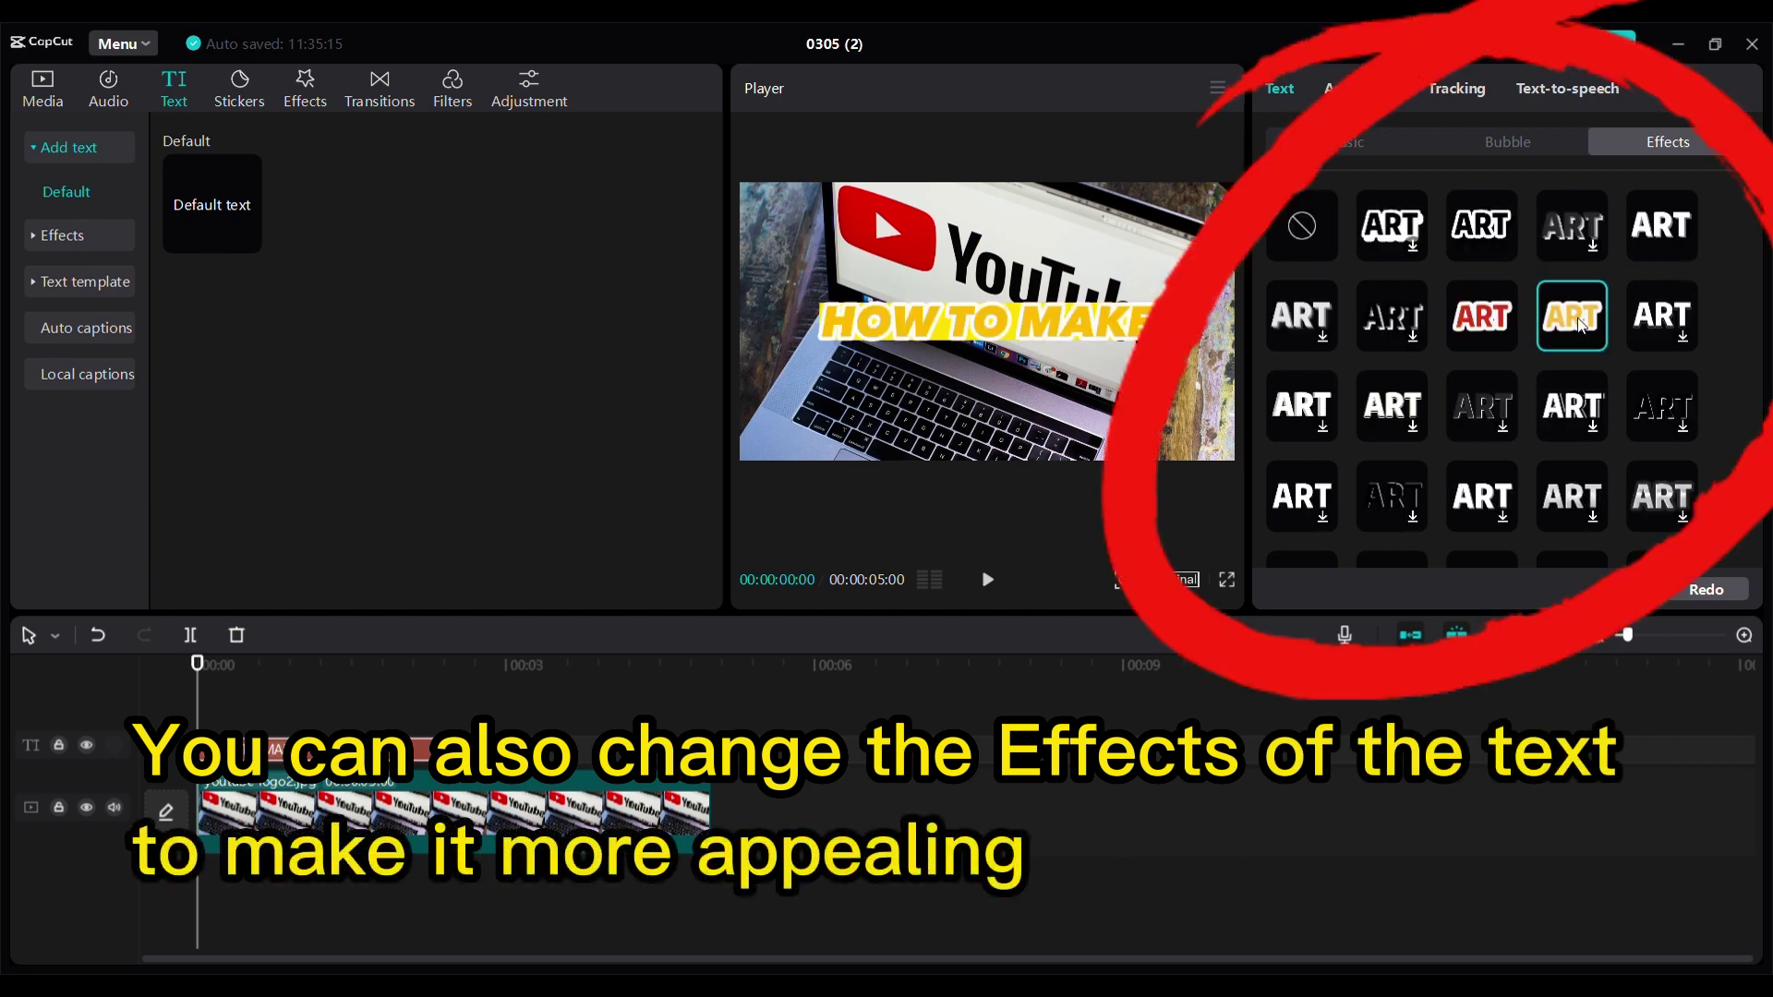
{"action": "left_click", "coordinate": [1357, 147]}
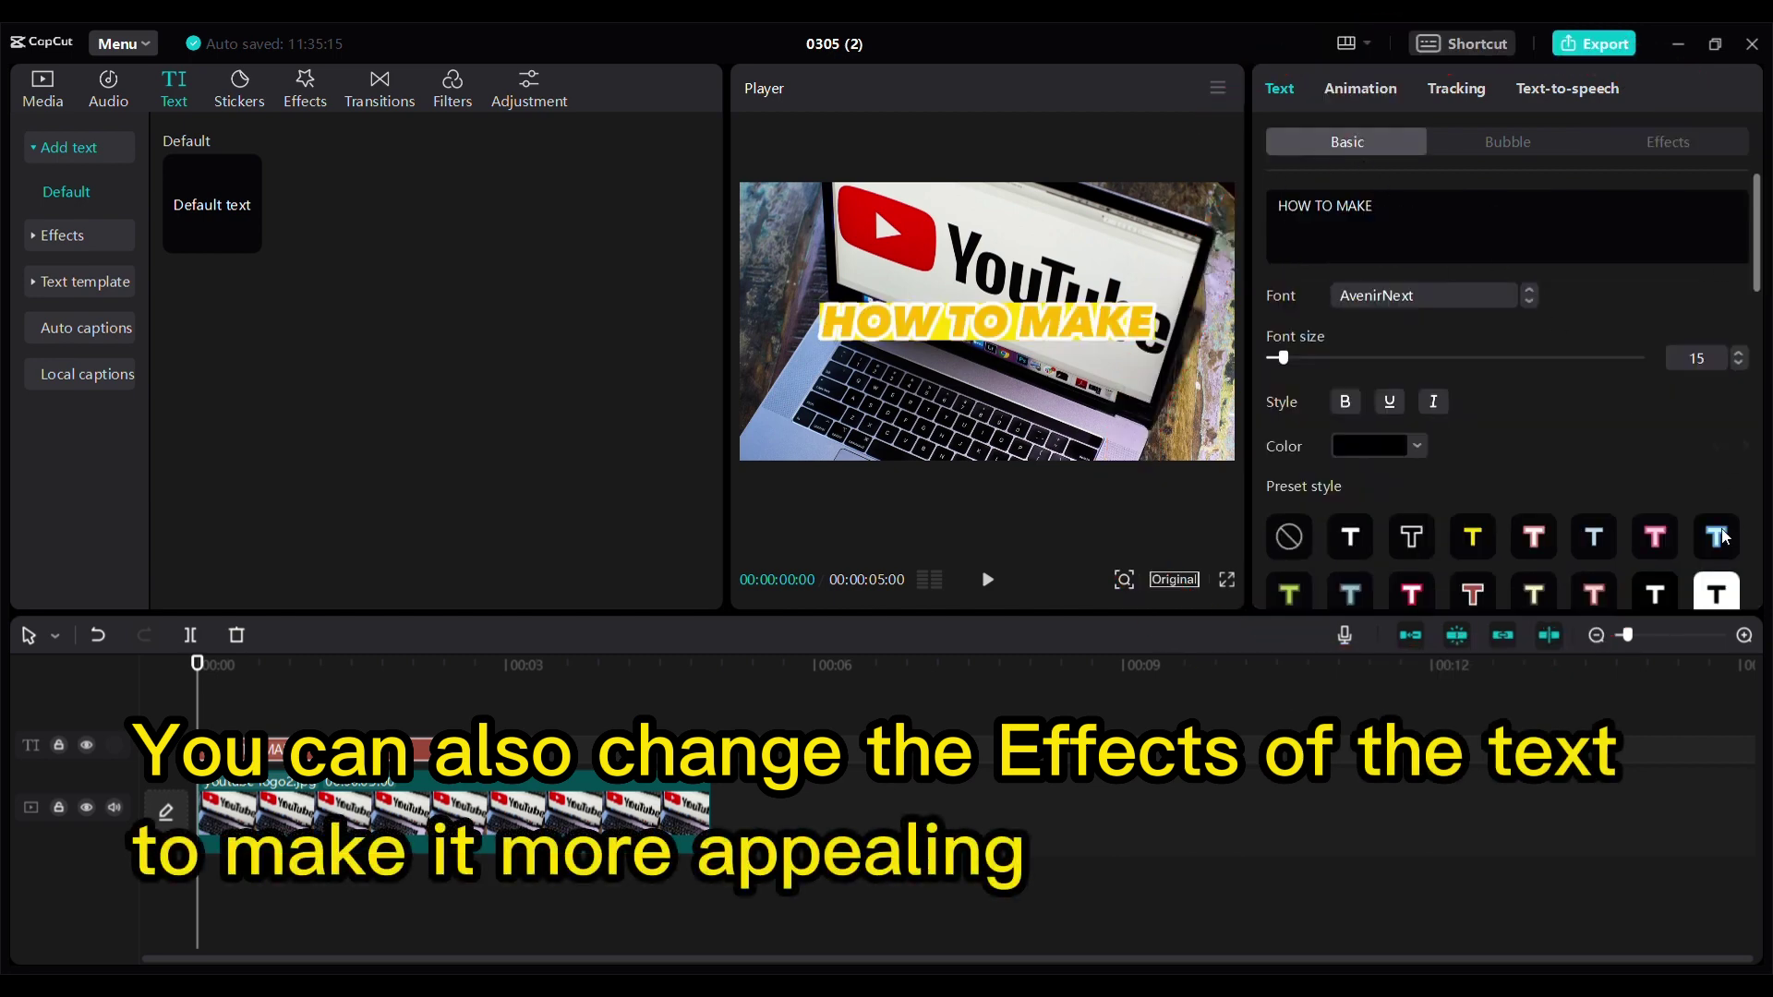
{"action": "left_click", "coordinate": [1471, 541]}
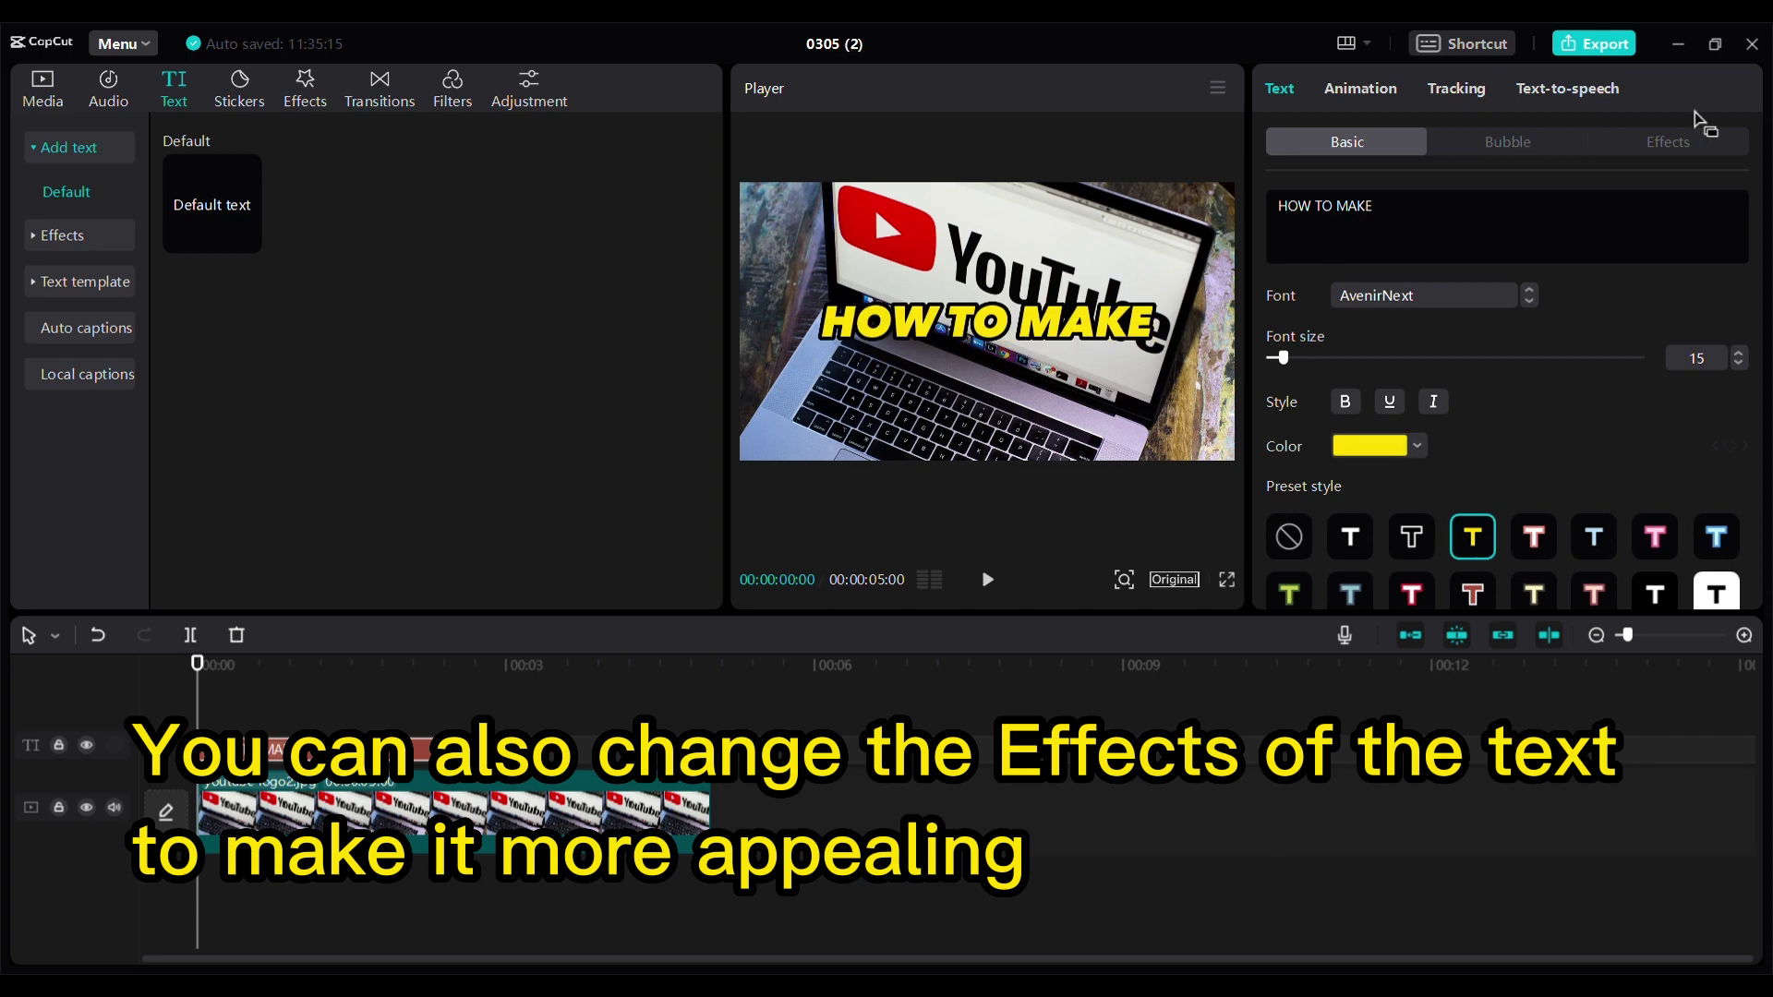
{"action": "left_click", "coordinate": [1664, 147]}
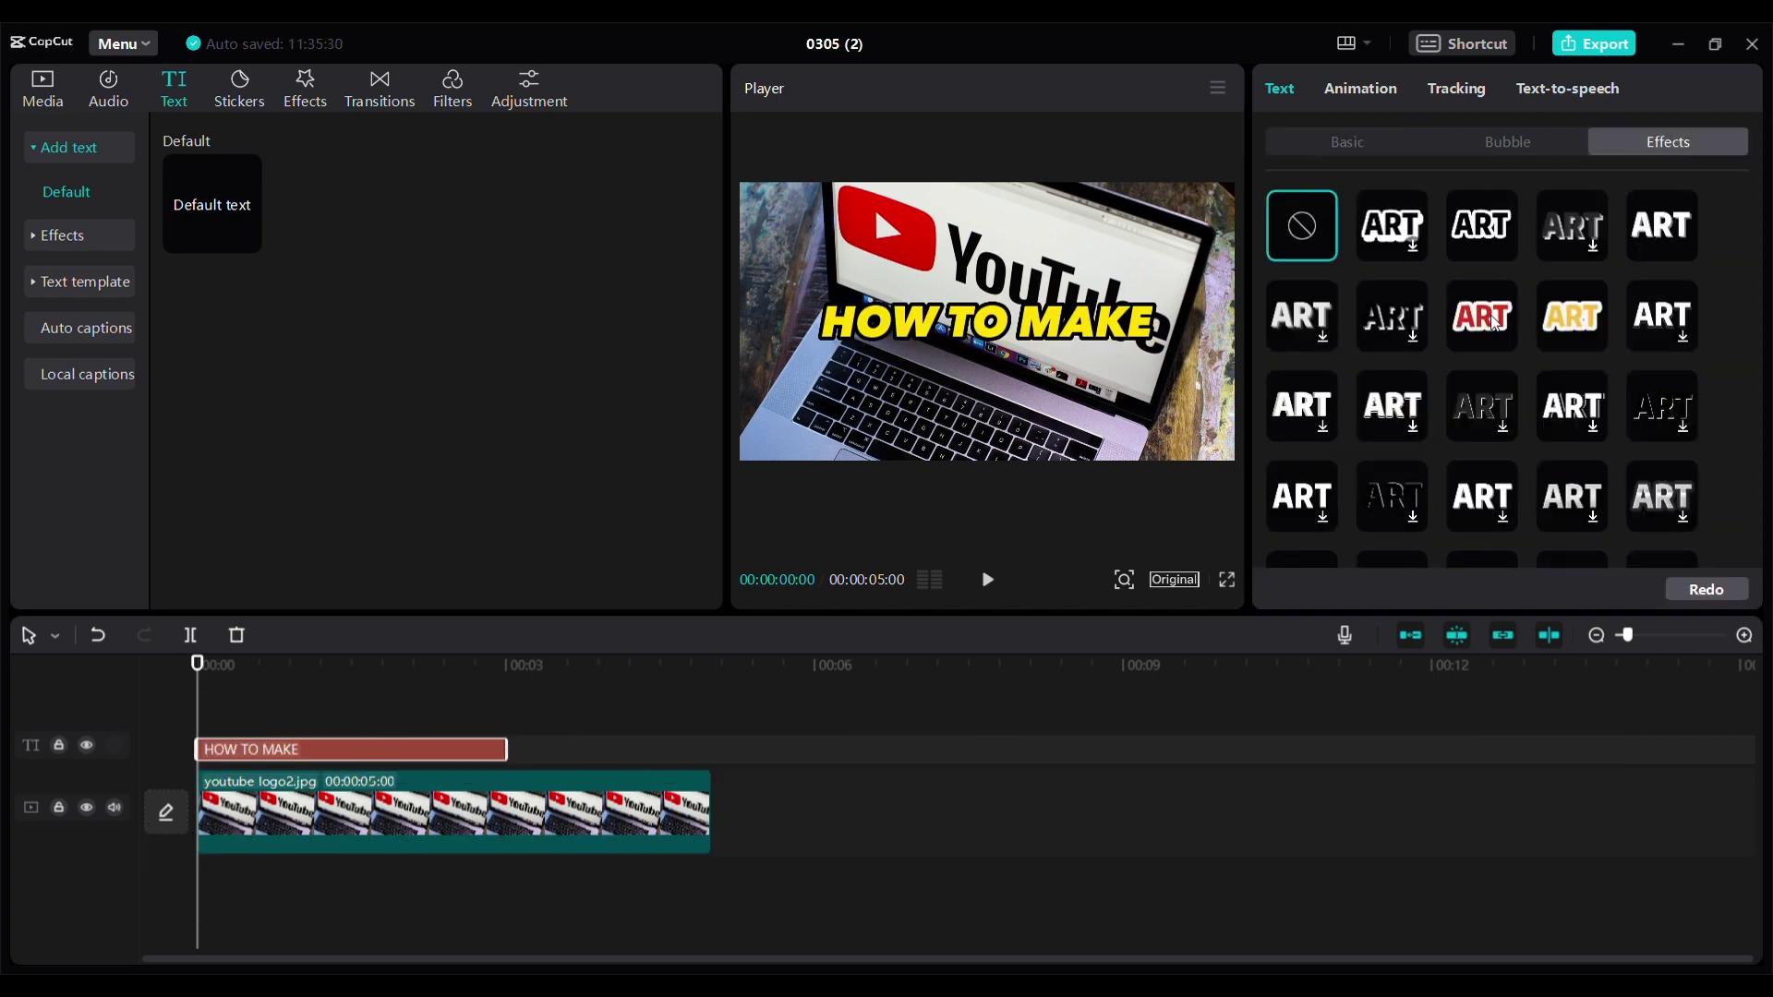
{"action": "left_click", "coordinate": [1579, 323]}
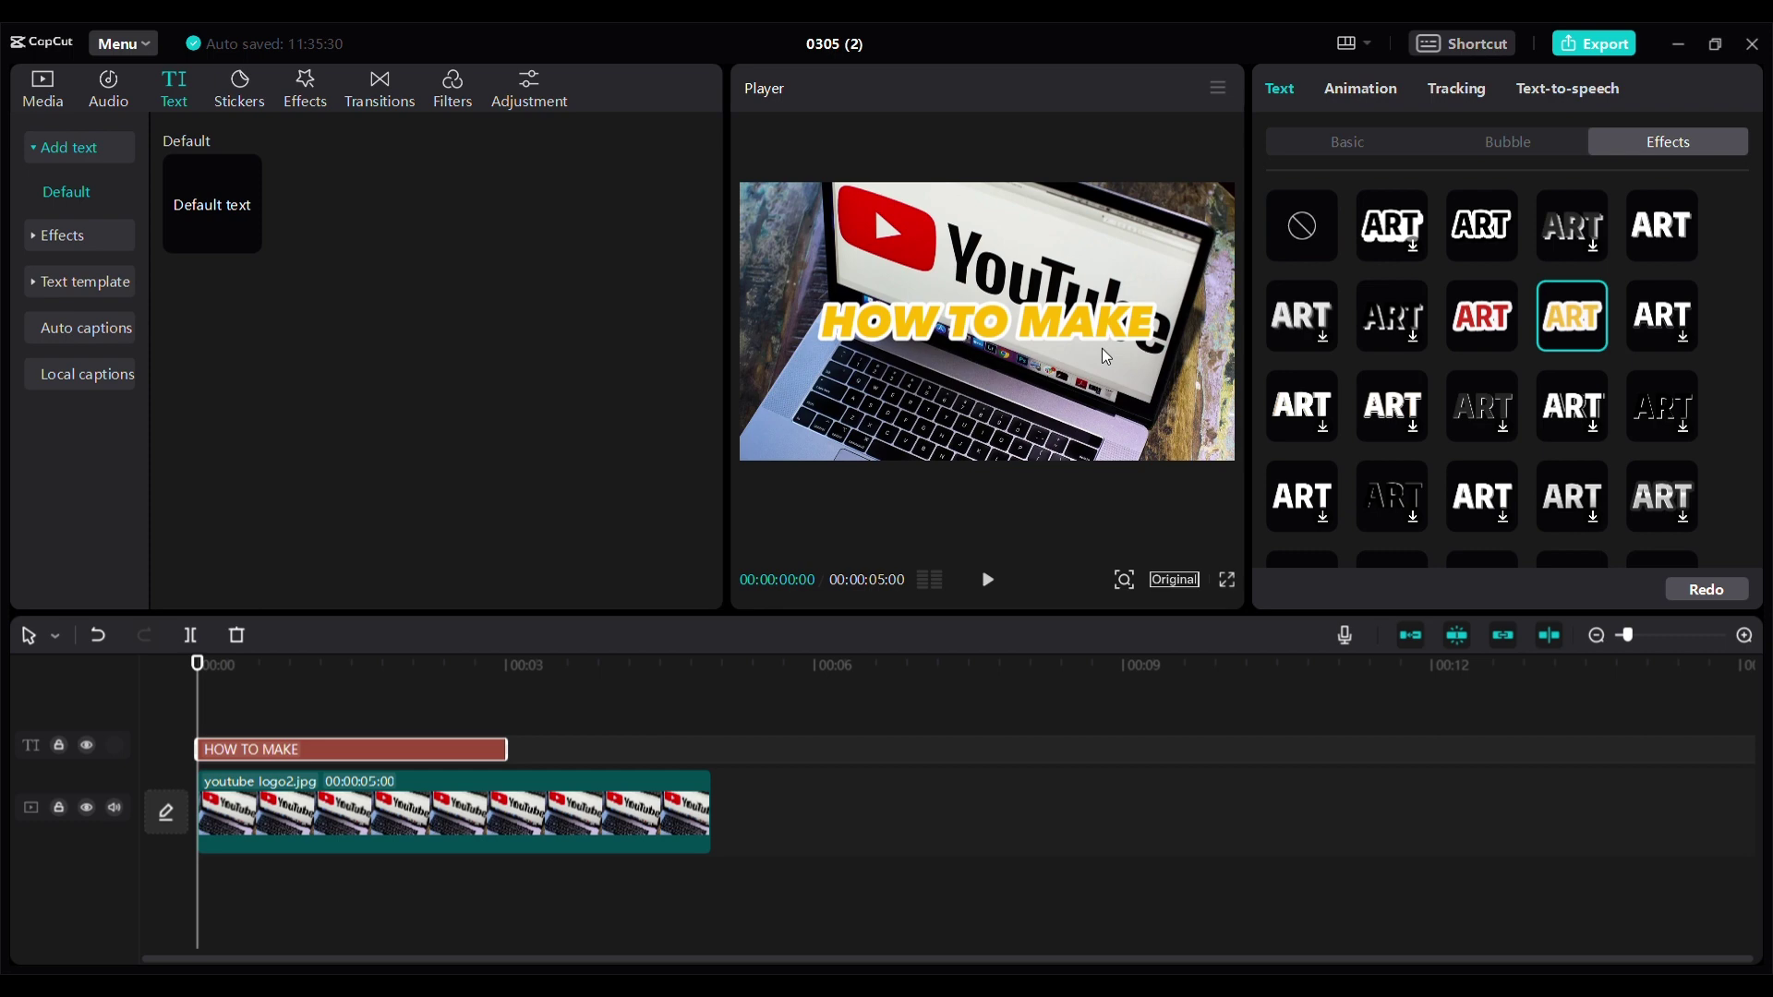
{"action": "left_click_drag", "start_coordinate": [1091, 330], "coordinate": [1020, 359]}
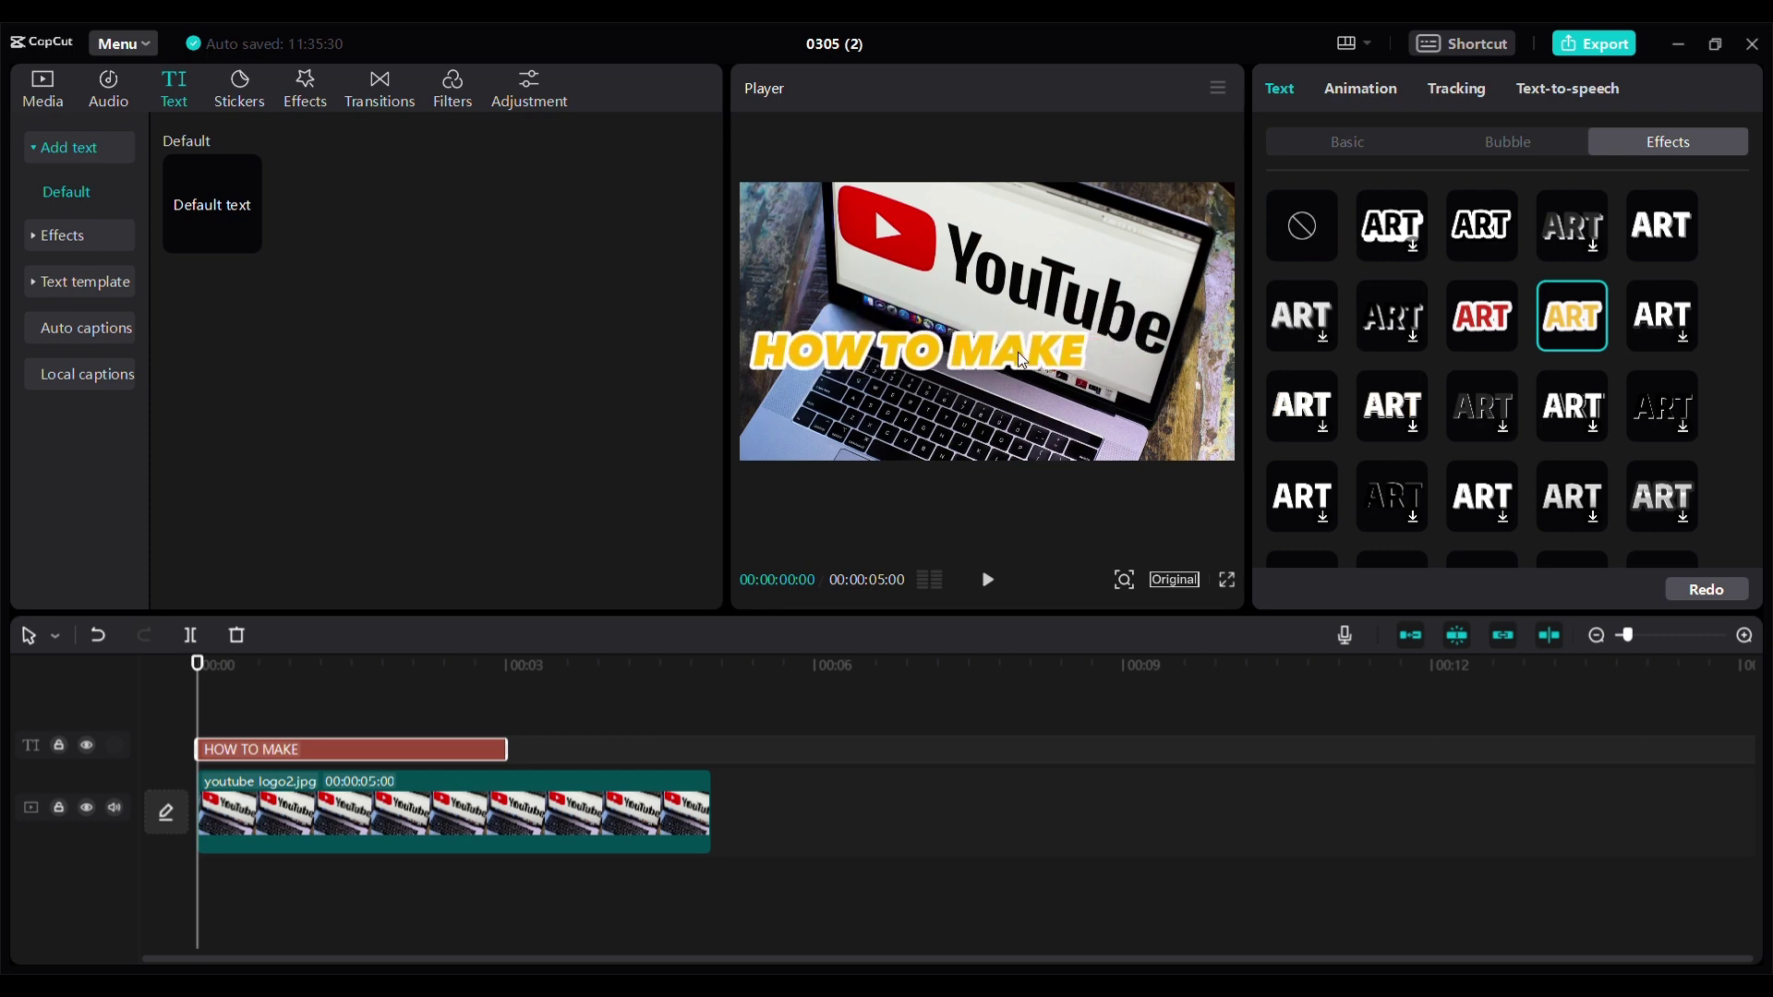
- Duplicate the HOW TO MAKE title with Ctrl+C/Ctrl+V and place the copy below it
{"action": "left_click", "coordinate": [1334, 140]}
{"action": "left_click", "coordinate": [994, 402]}
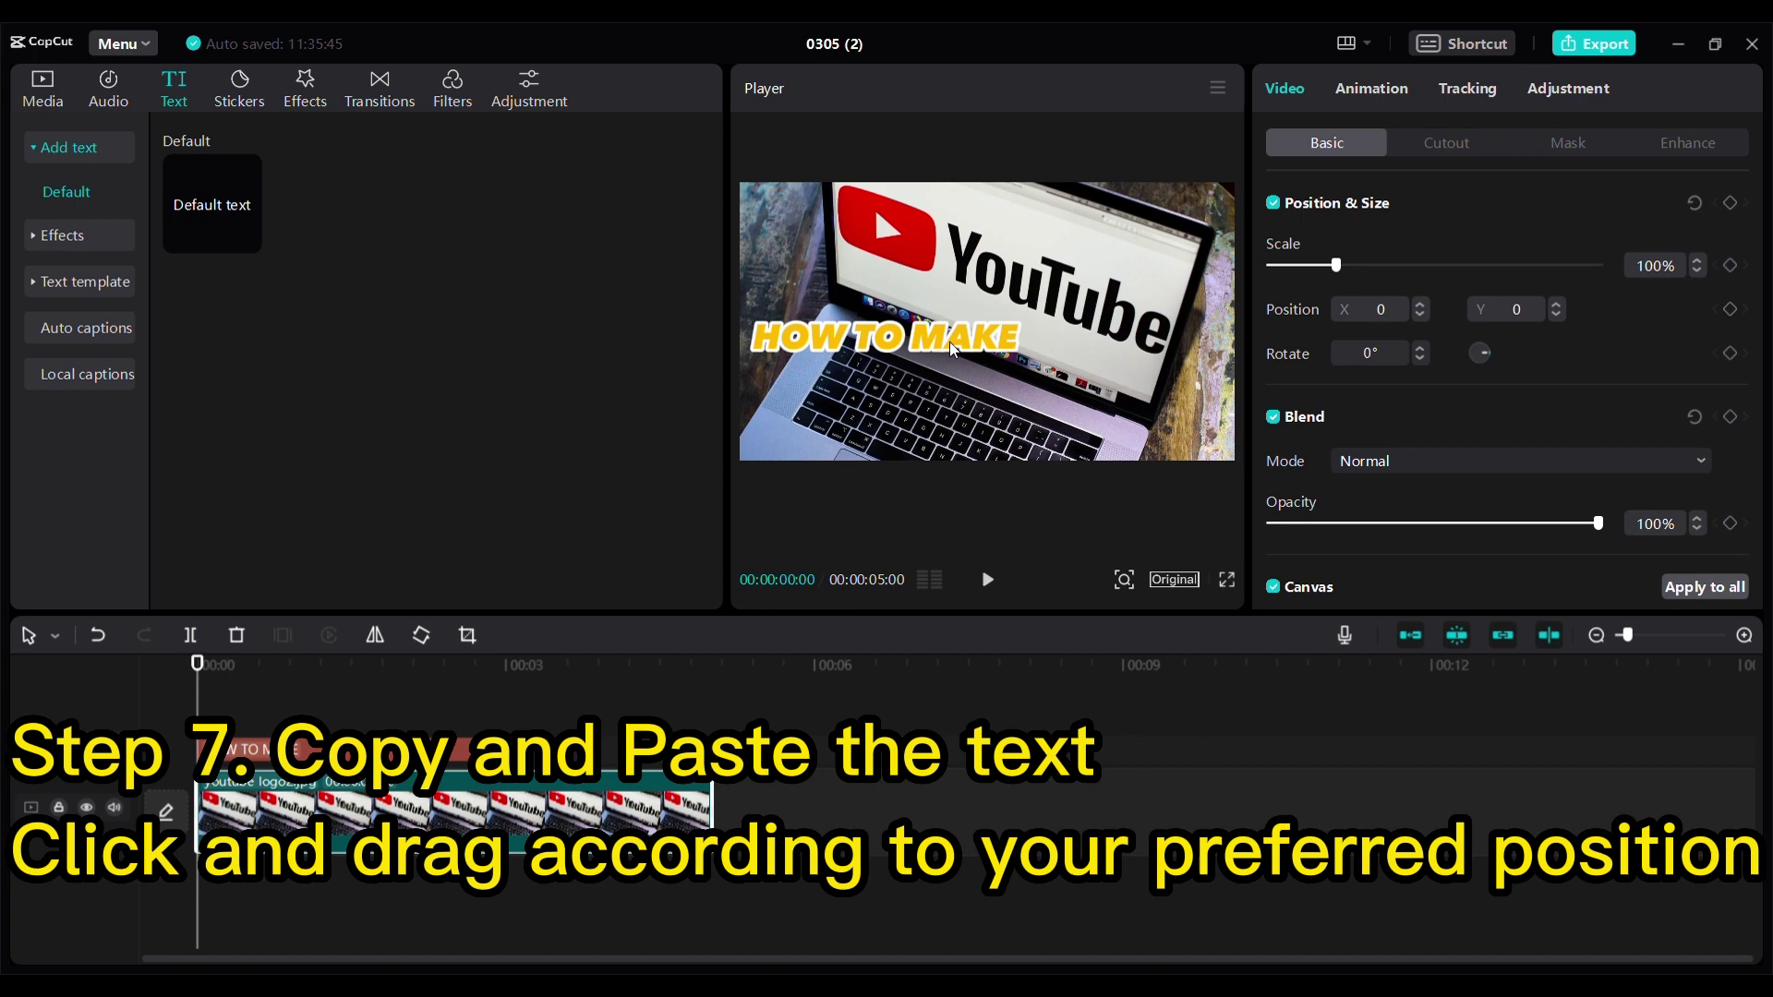
{"action": "left_click", "coordinate": [949, 341]}
{"action": "key", "text": "ctrl+c"}
{"action": "key", "text": "ctrl+v"}
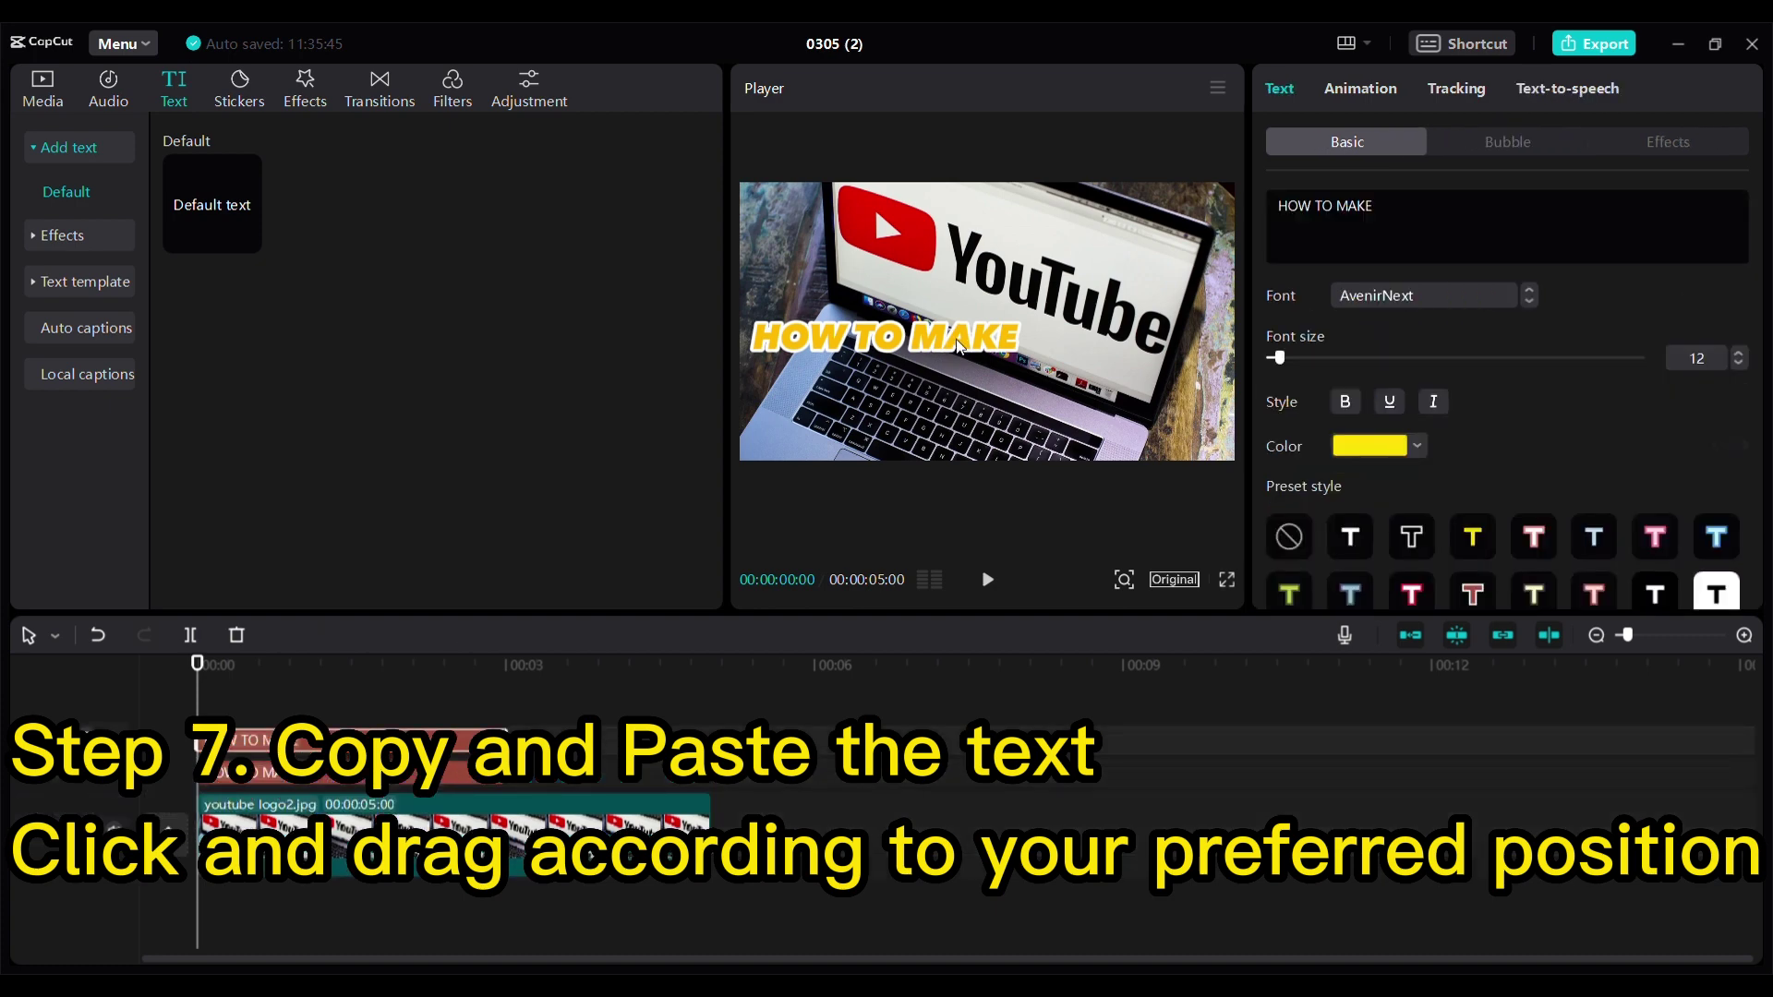
{"action": "left_click_drag", "start_coordinate": [949, 342], "coordinate": [1040, 378]}
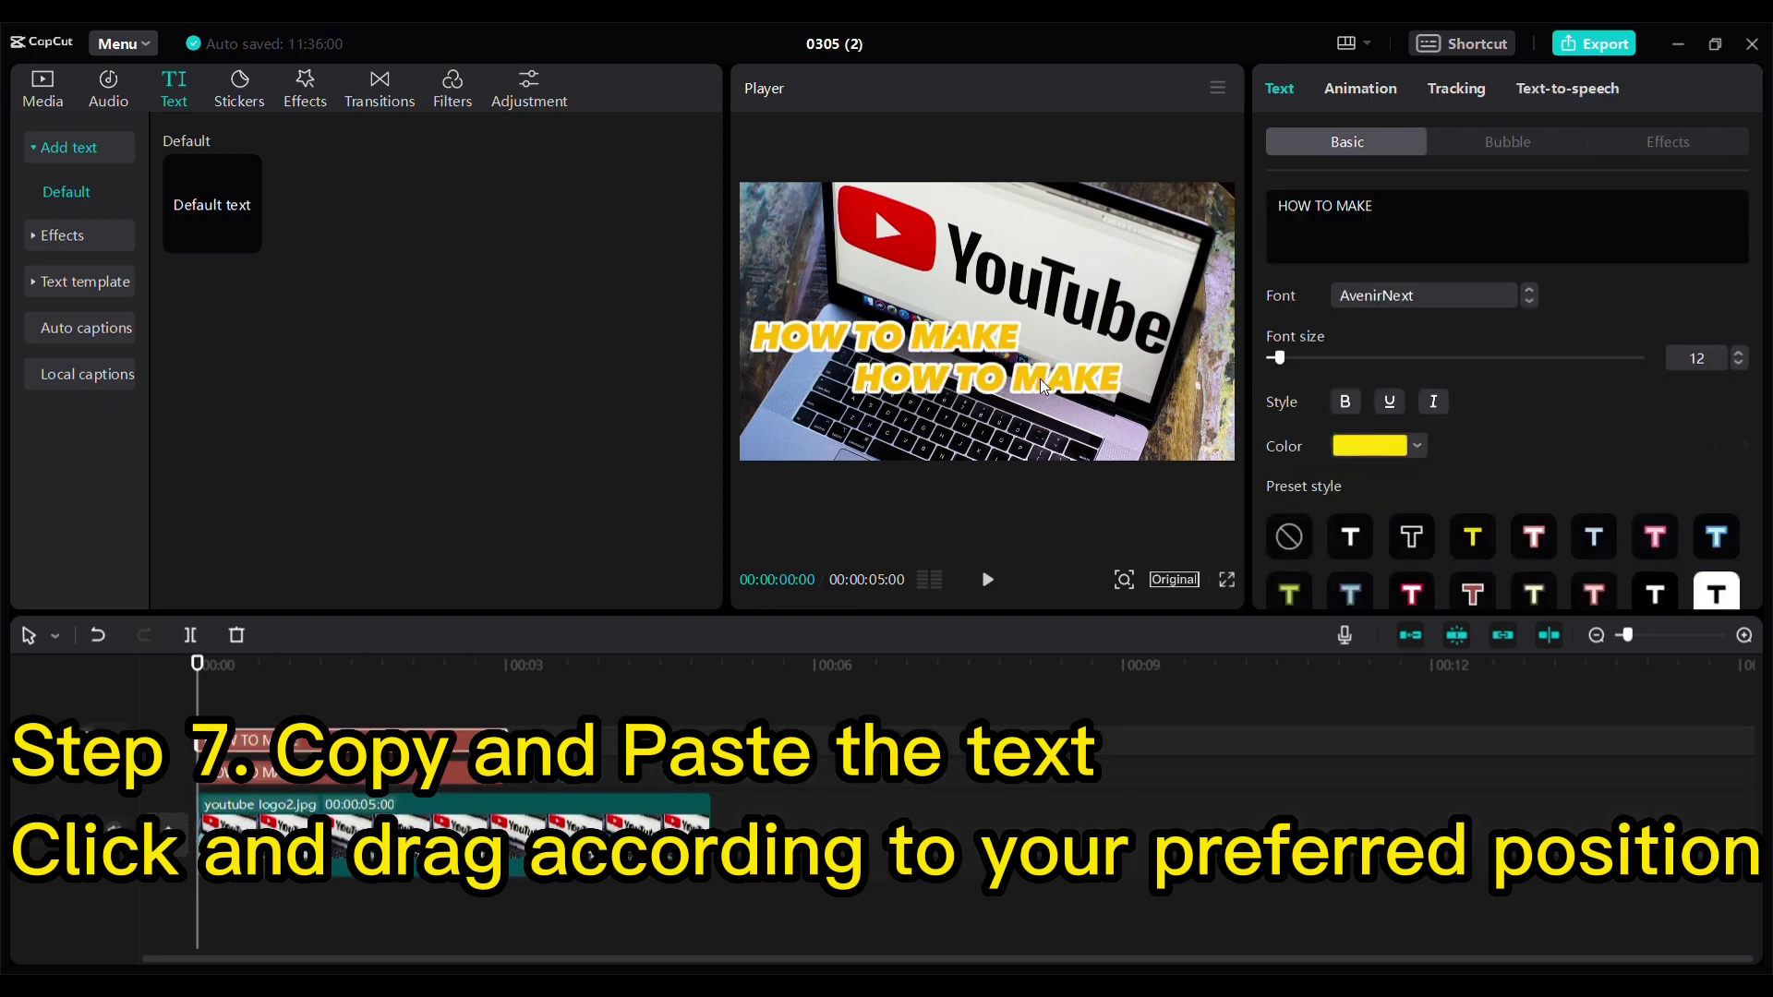
- Retype the copy as THUMBNAIL USING and apply the red text effect
{"action": "double_click", "coordinate": [1050, 386]}
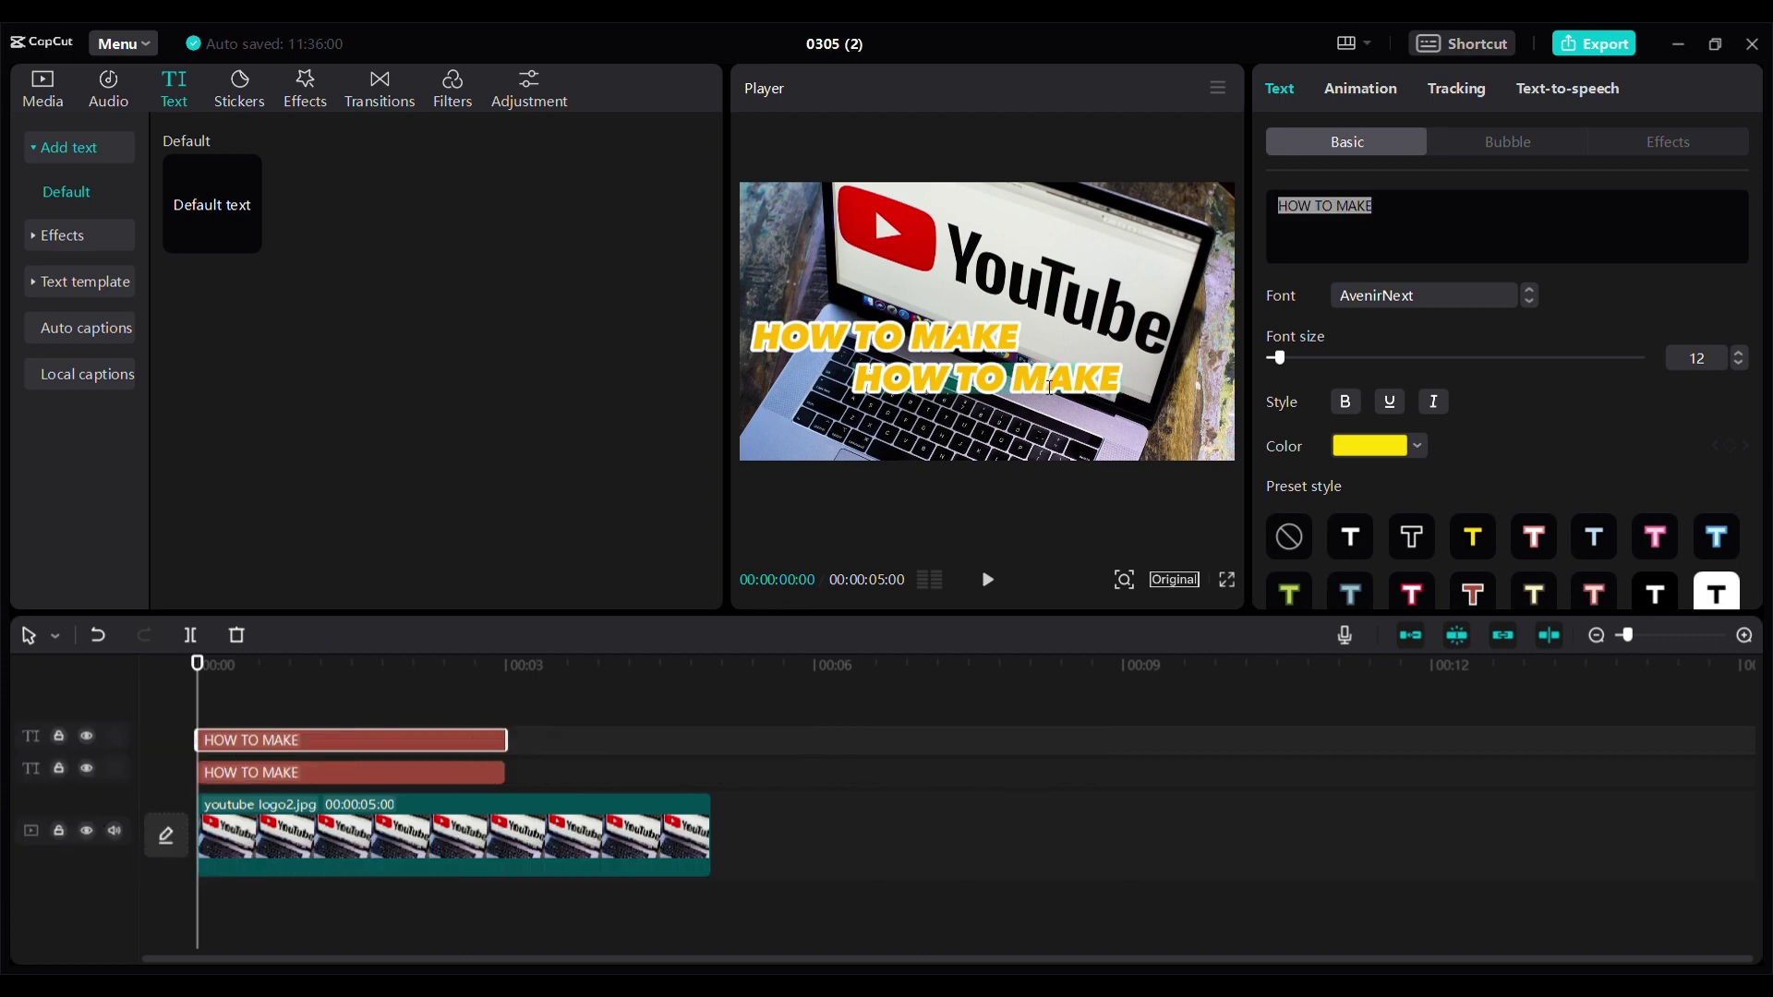
{"action": "type", "text": "THUM"}
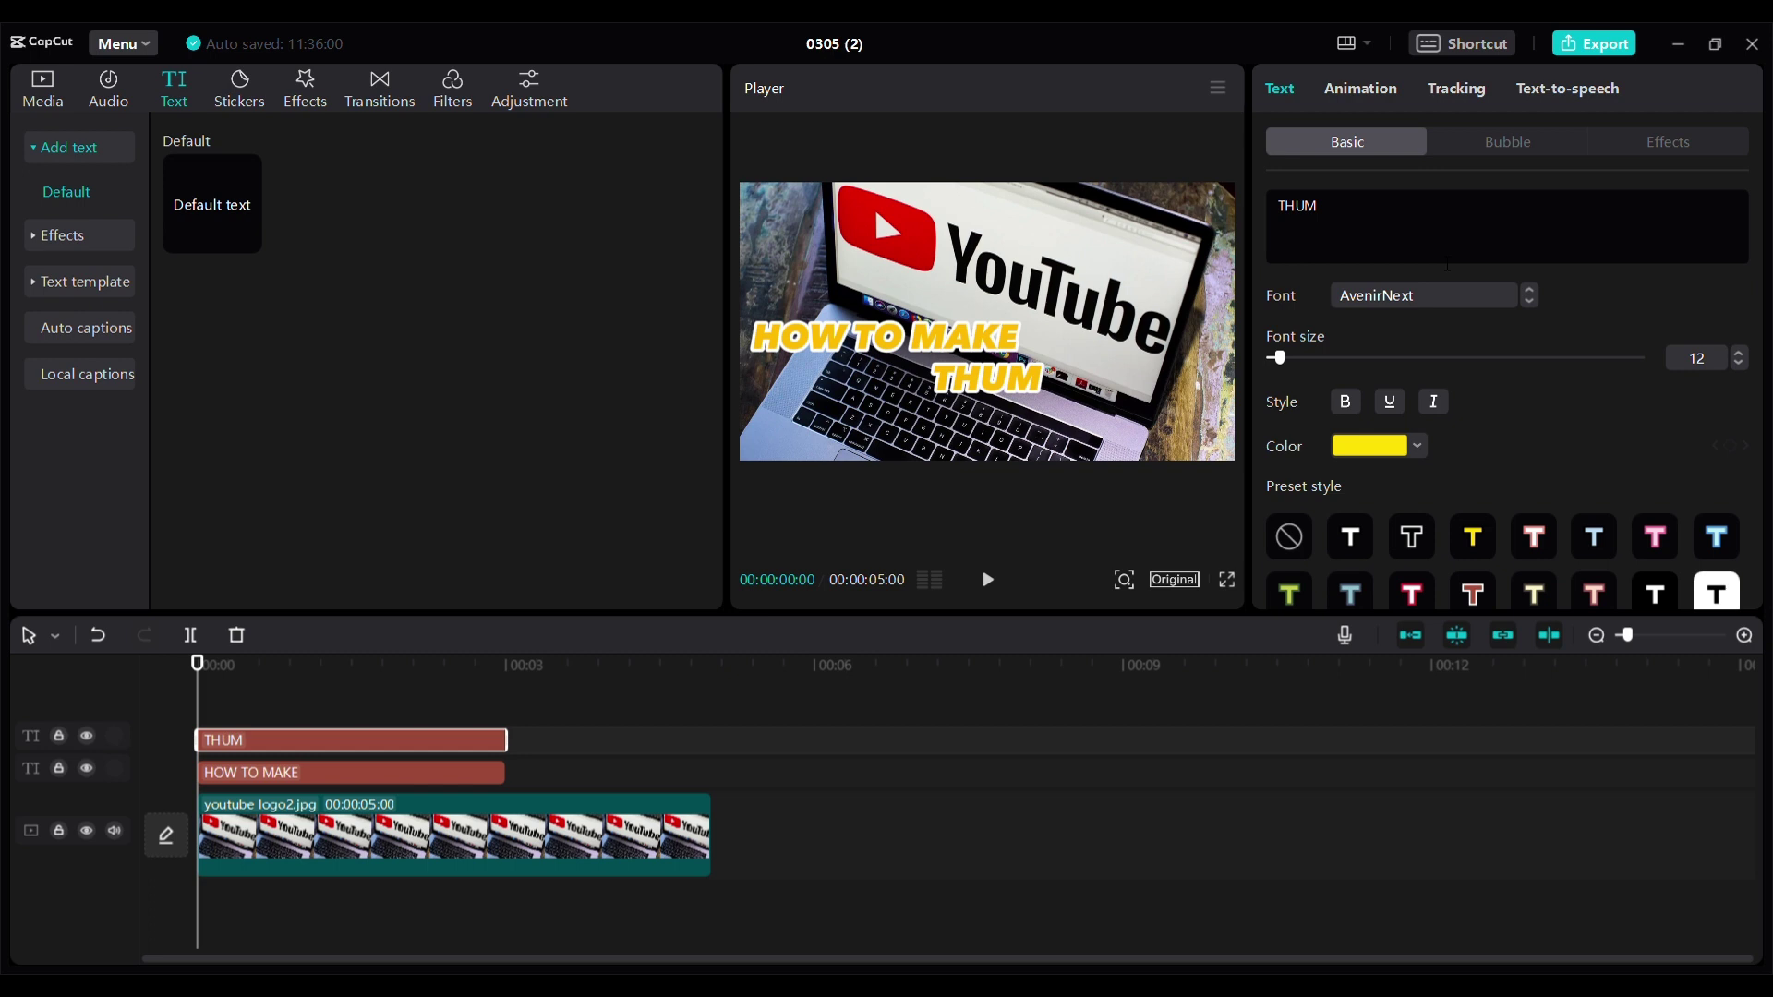
{"action": "type", "text": "BNAIL USING"}
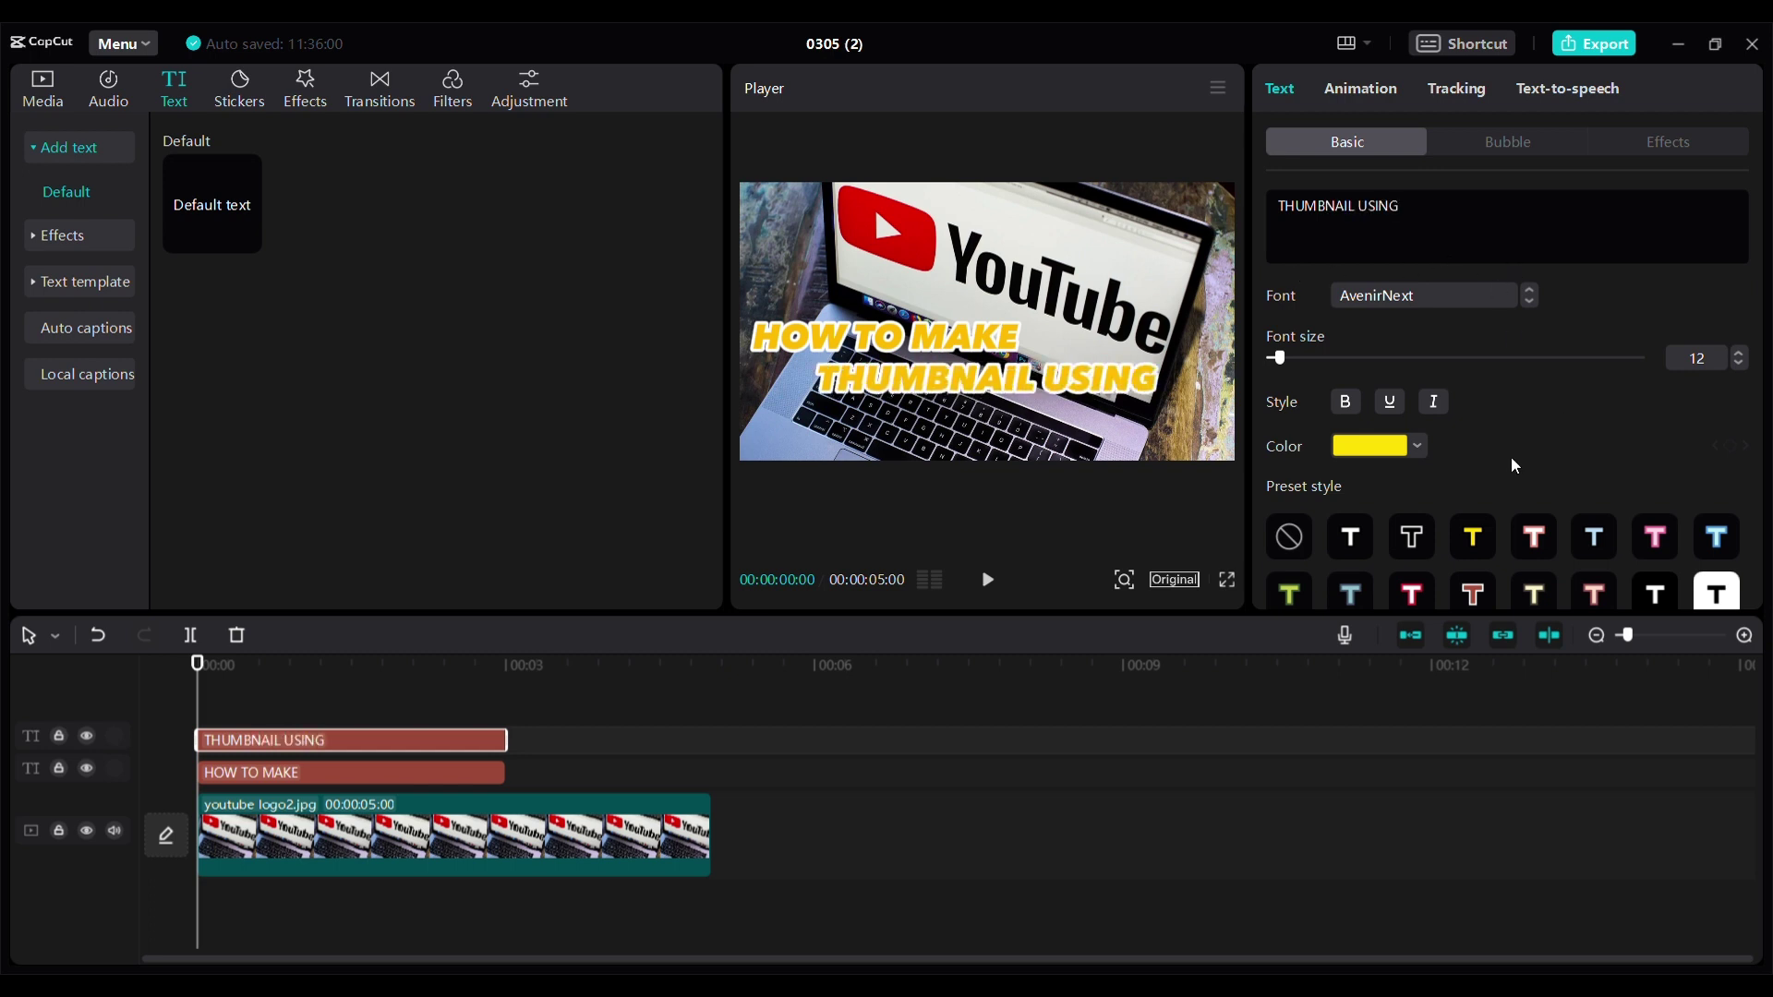
{"action": "left_click", "coordinate": [1668, 151]}
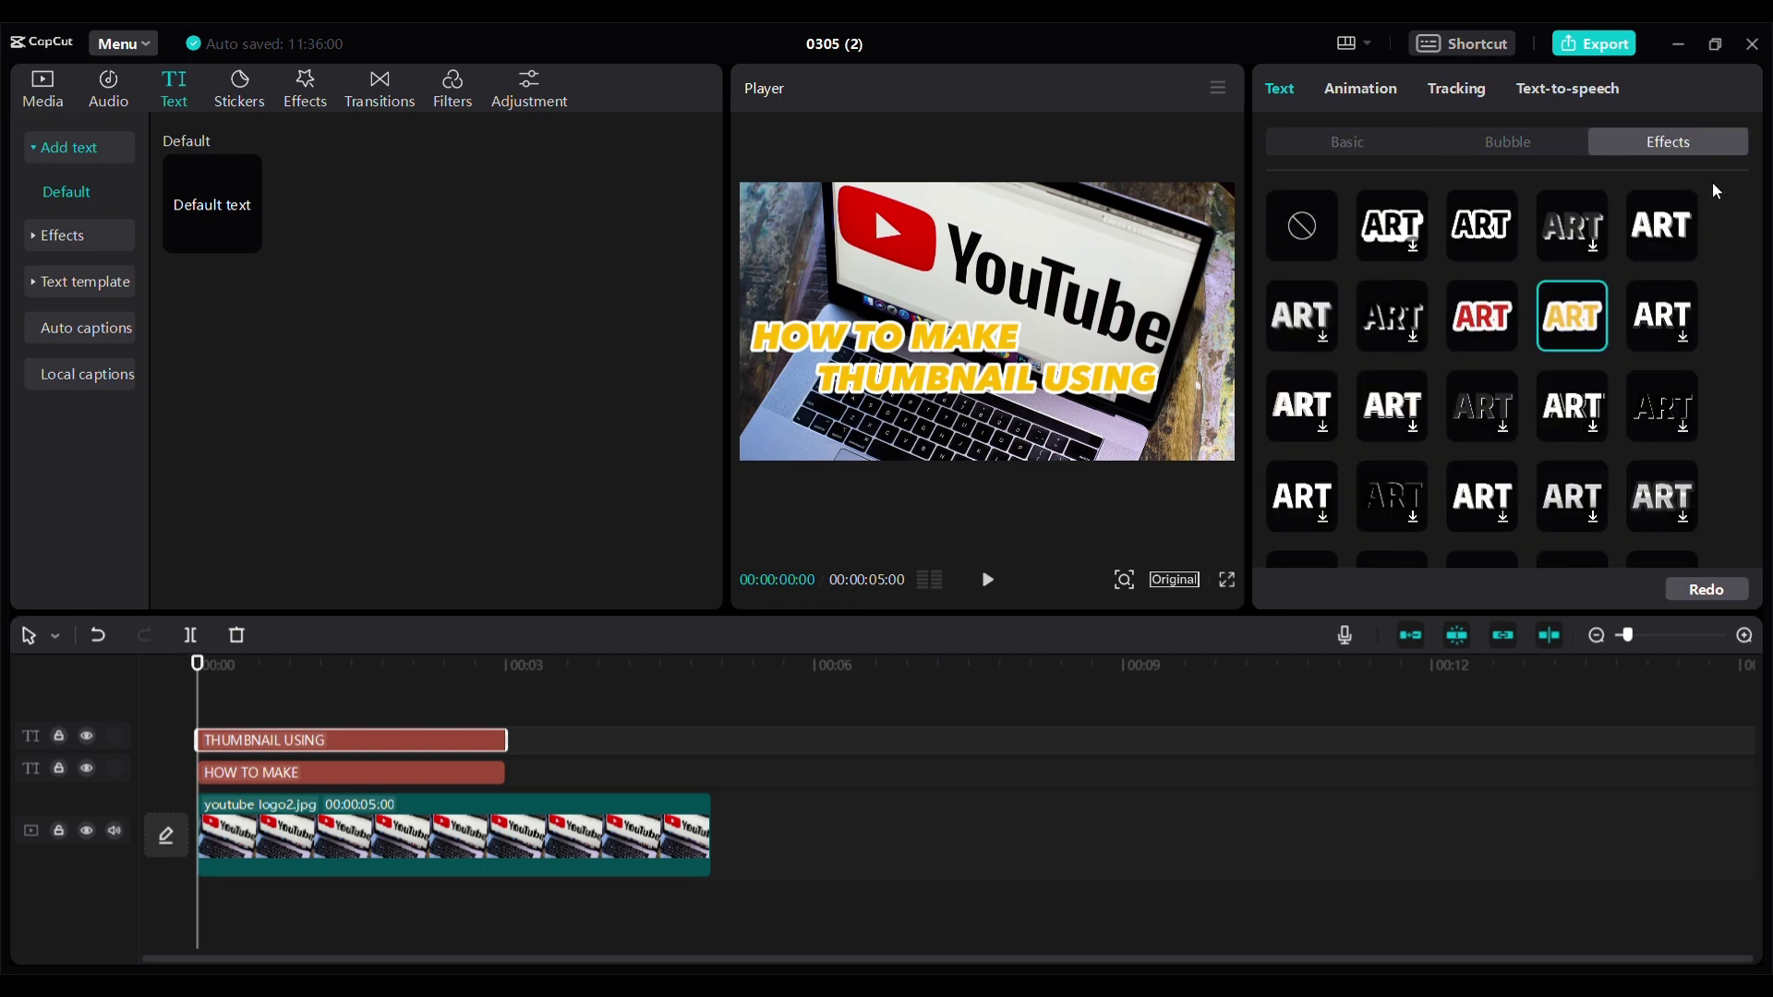
{"action": "left_click", "coordinate": [1473, 334]}
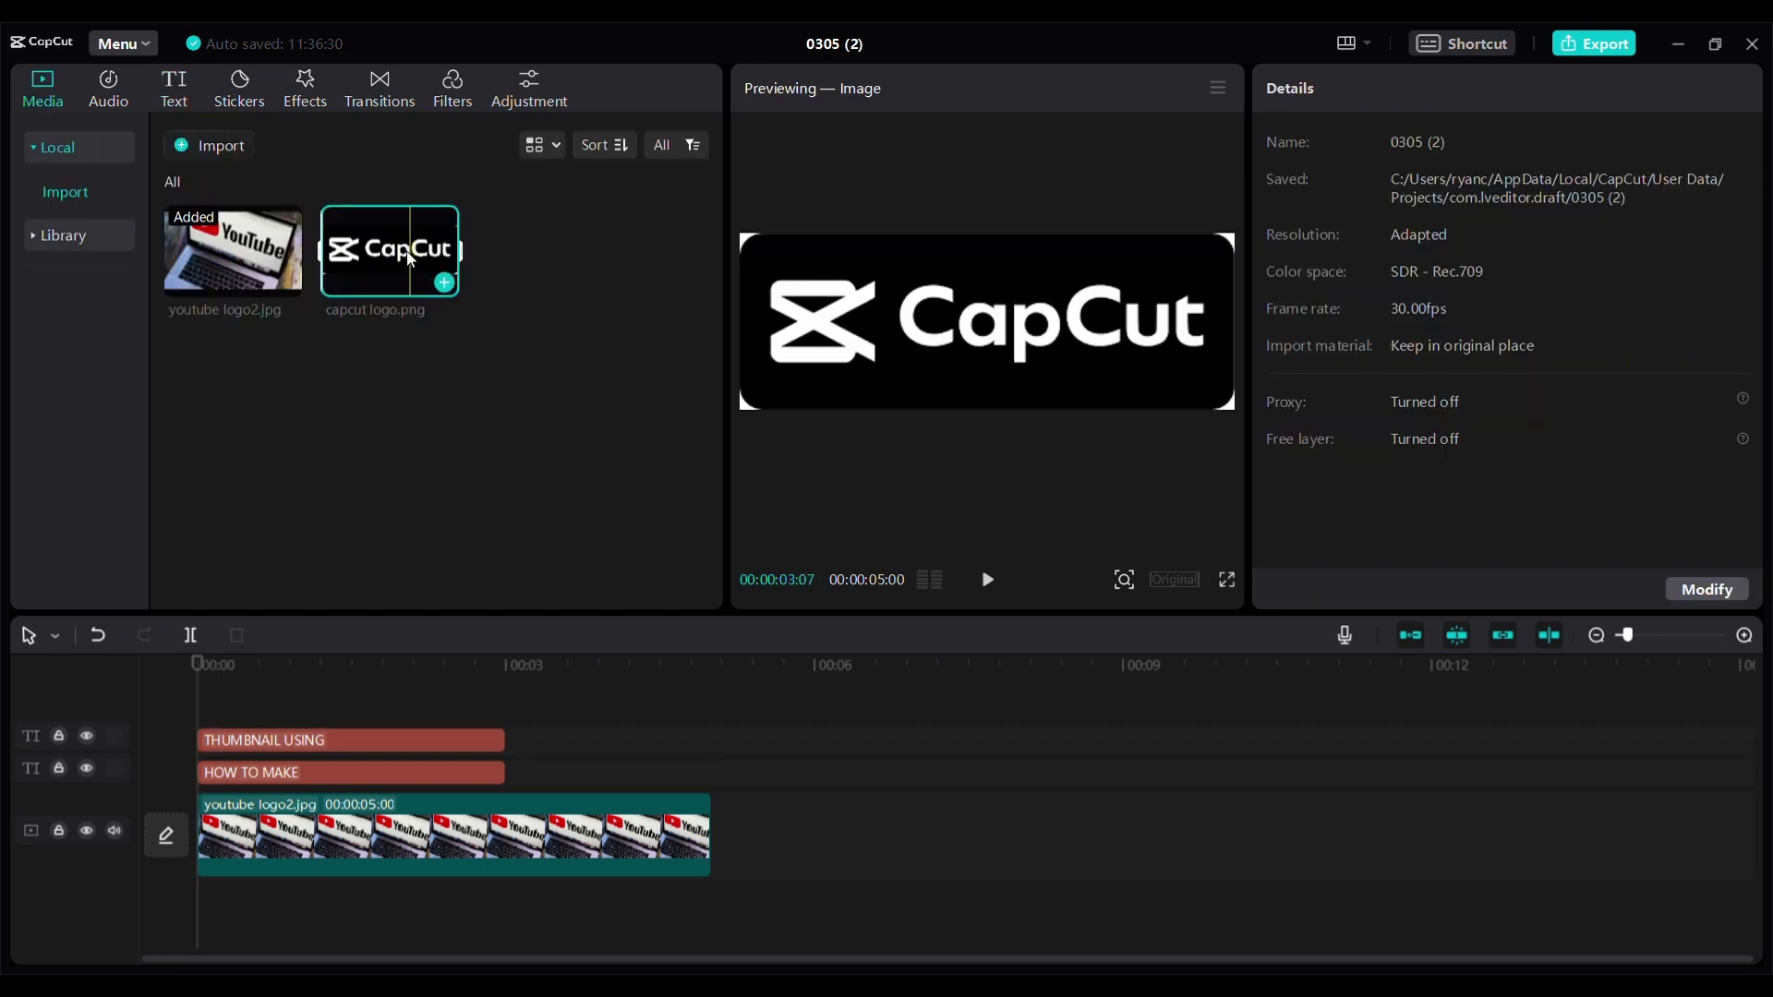
- Overlay capcut logo.png at about 28% scale in the lower right and raise both title lines
{"action": "left_click_drag", "start_coordinate": [423, 255], "coordinate": [336, 831]}
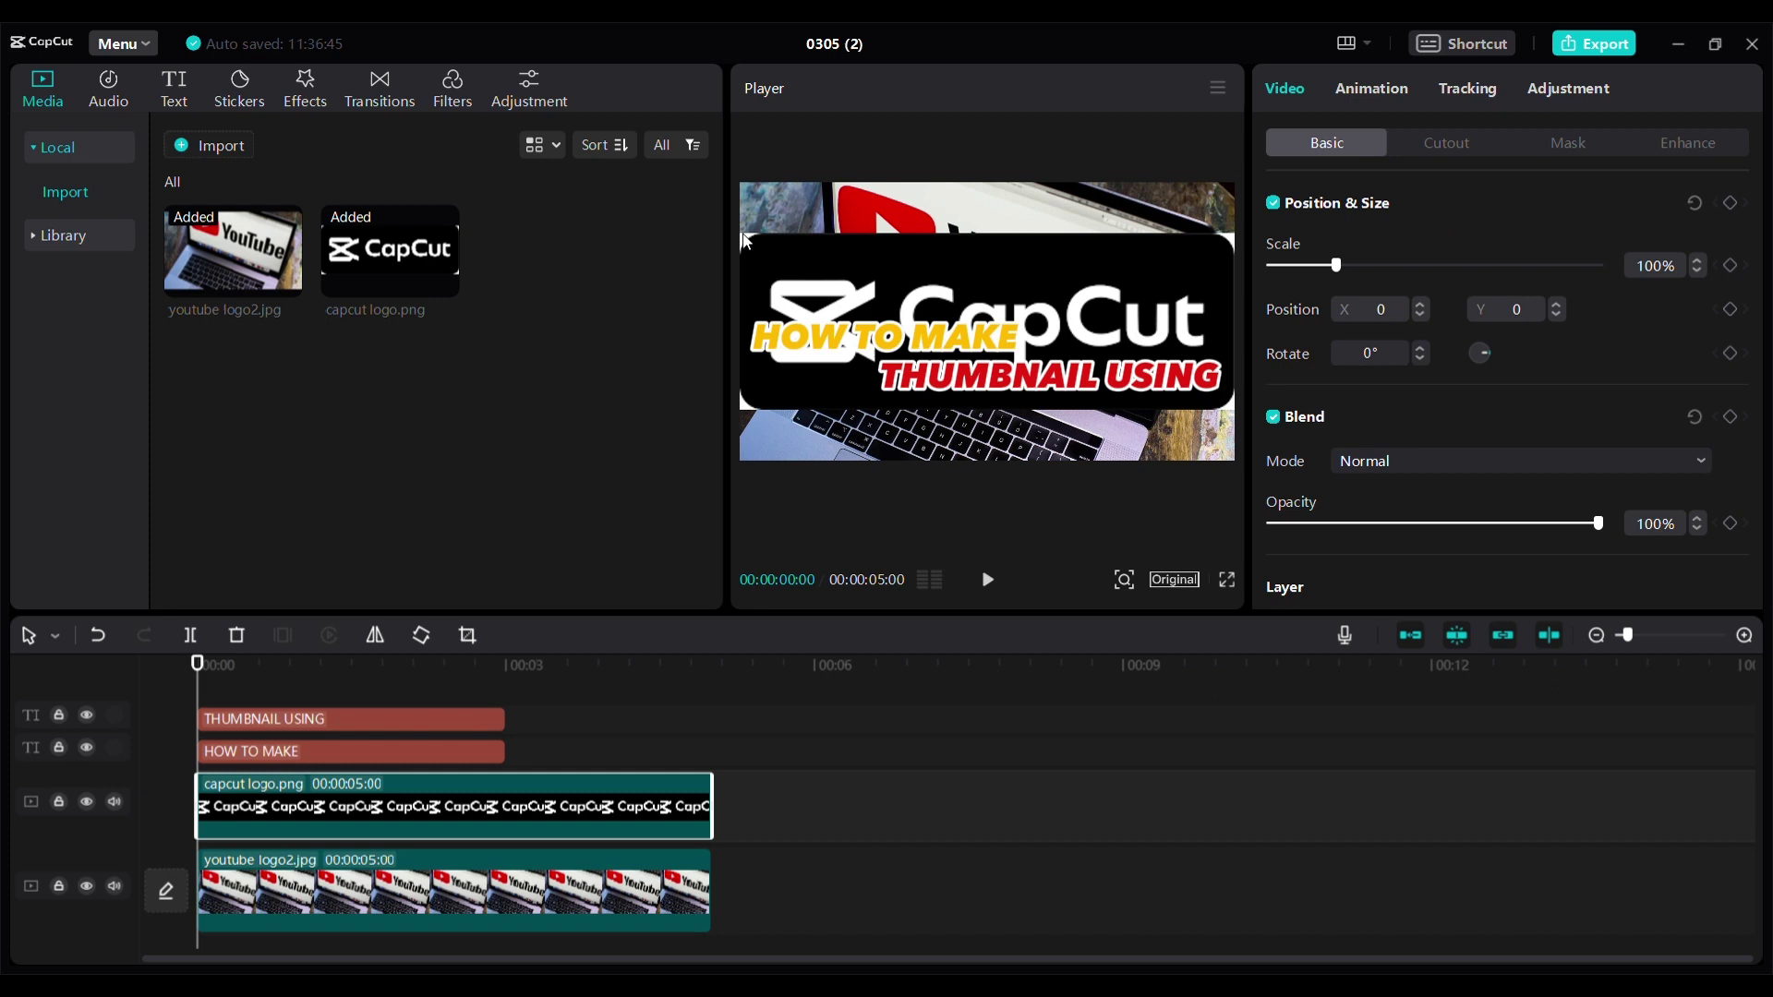
{"action": "left_click_drag", "start_coordinate": [748, 242], "coordinate": [1051, 404]}
{"action": "left_click_drag", "start_coordinate": [923, 345], "coordinate": [905, 324]}
{"action": "left_click_drag", "start_coordinate": [1027, 374], "coordinate": [1033, 356]}
{"action": "left_click_drag", "start_coordinate": [1154, 434], "coordinate": [1041, 370]}
{"action": "left_click", "coordinate": [1117, 363]}
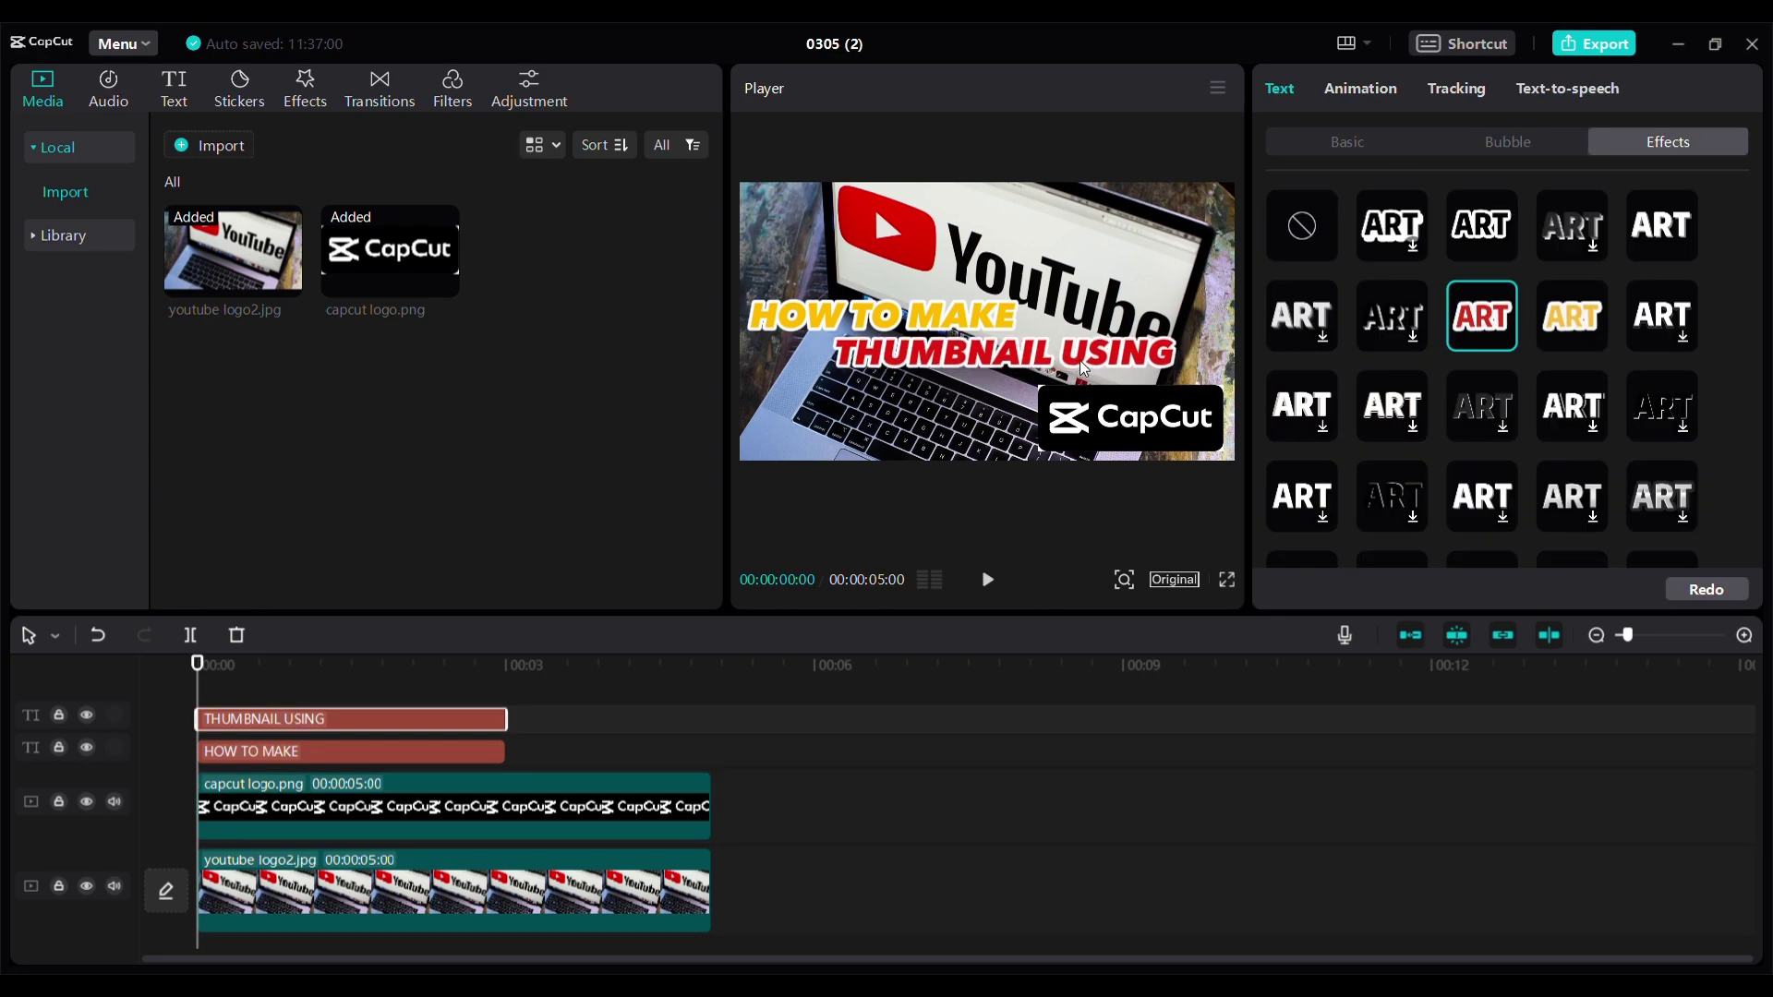
- Nudge EASY STEP-BY-STEP higher at the top, undoing an accidental photo shift, then deselect
{"action": "left_click", "coordinate": [1193, 417]}
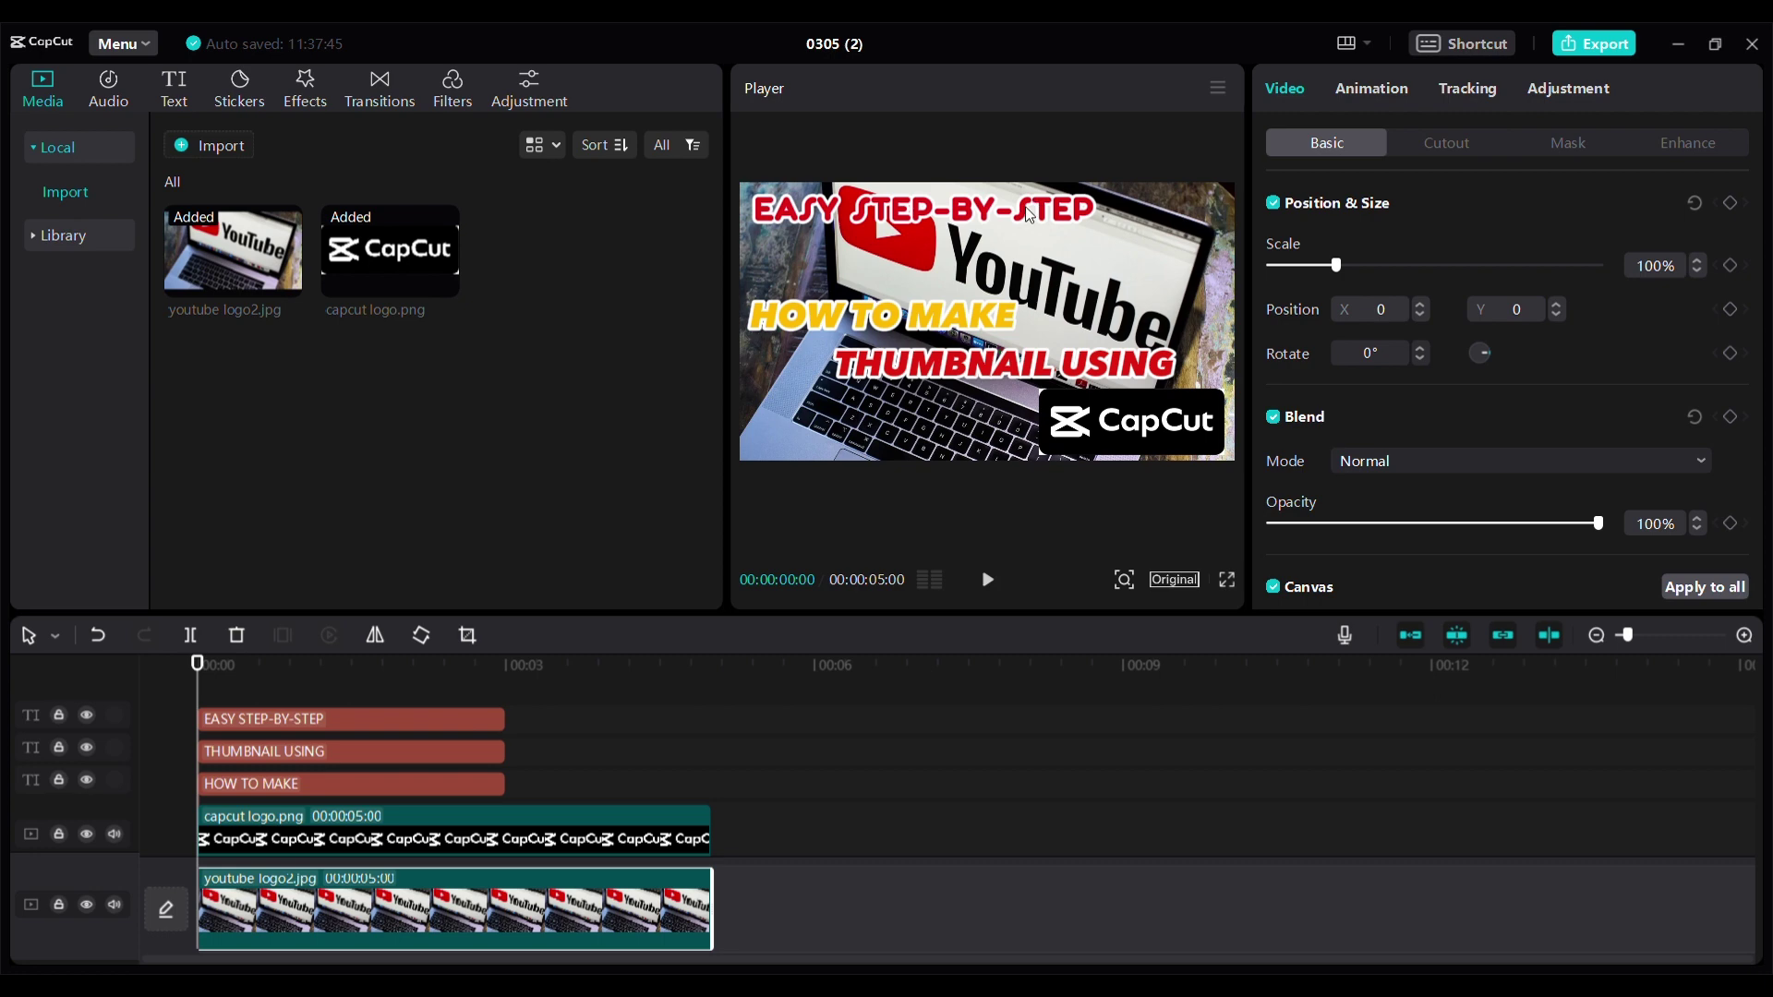
{"action": "left_click_drag", "start_coordinate": [1030, 215], "coordinate": [1031, 211]}
{"action": "key", "text": "ctrl+z"}
{"action": "left_click_drag", "start_coordinate": [961, 222], "coordinate": [961, 217]}
{"action": "left_click", "coordinate": [1137, 318]}
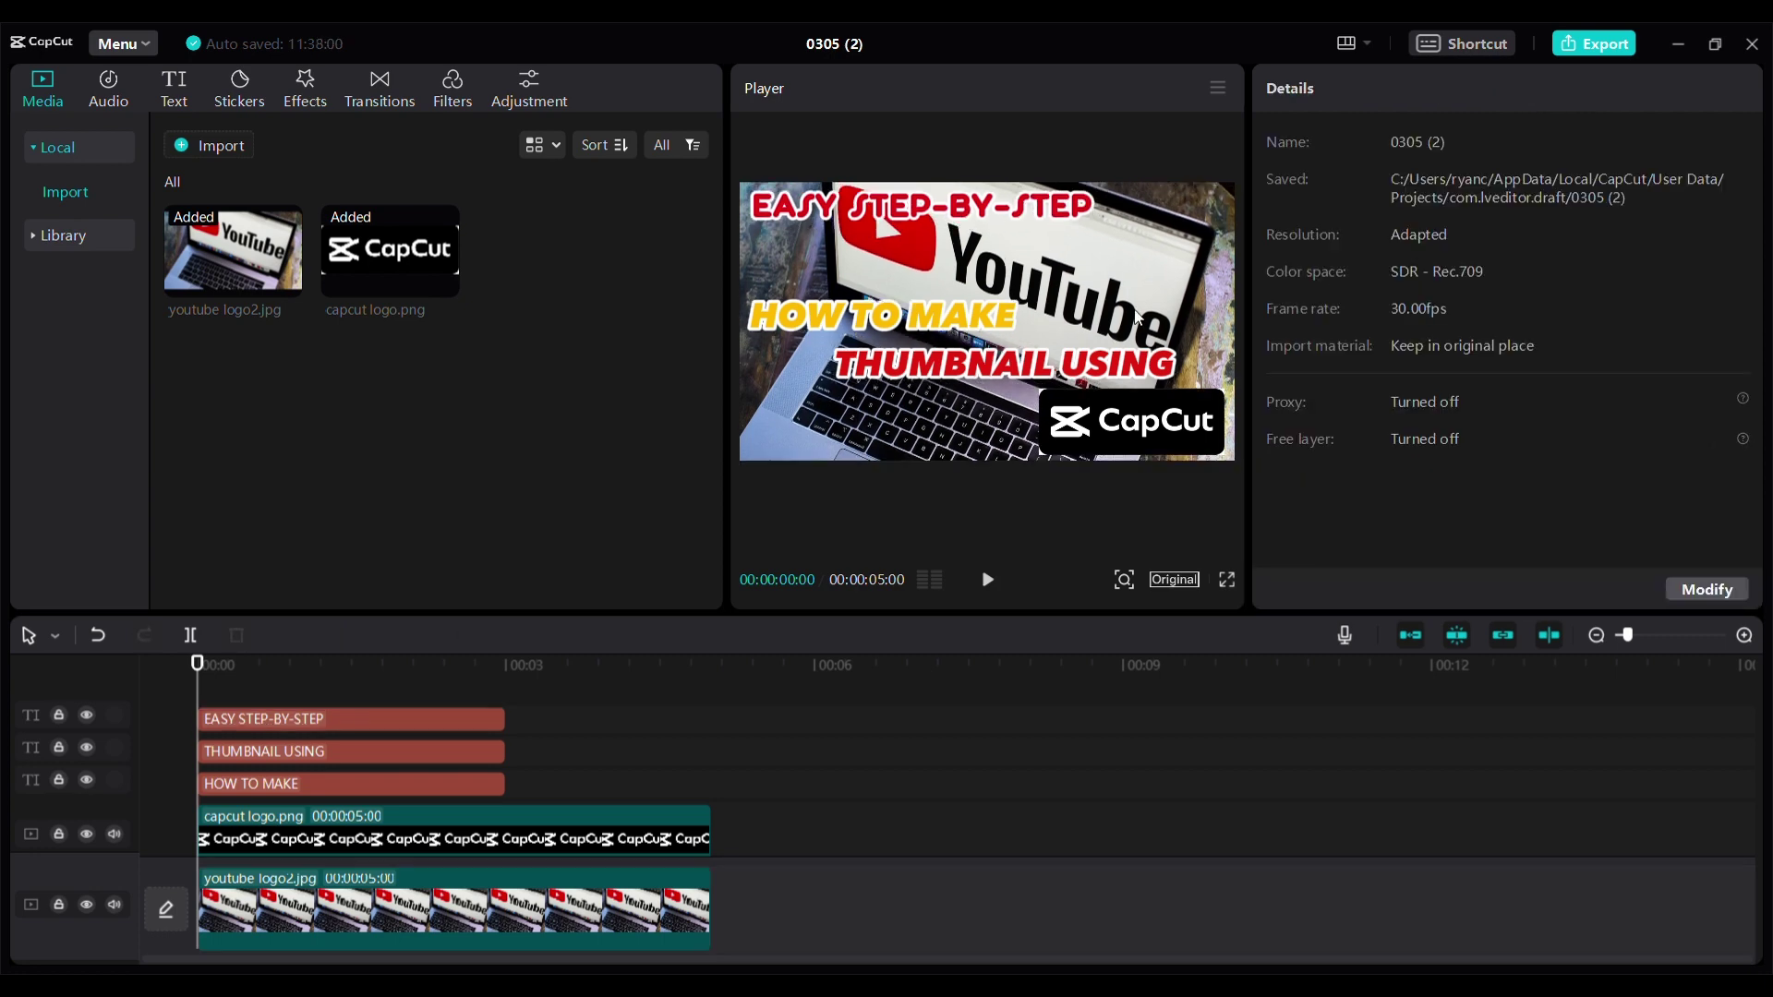